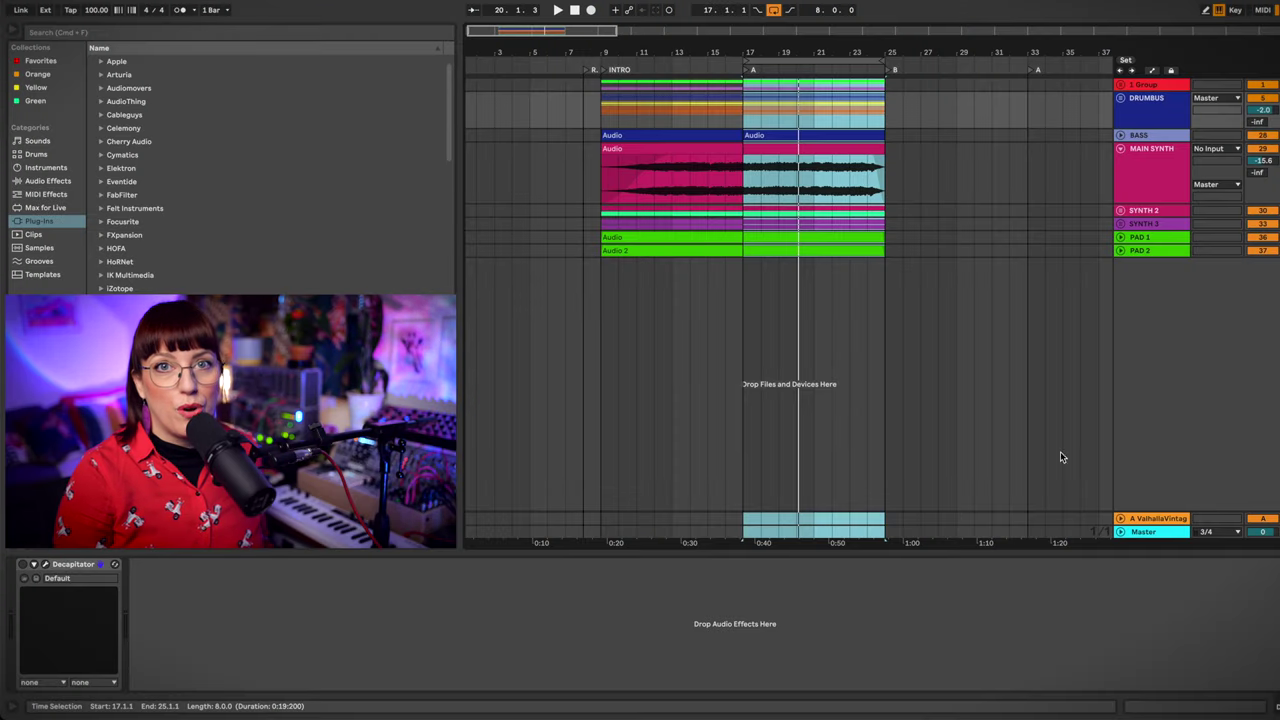
In the mixer, unfold DRUMBUS, LOWEND DRUMS and HI END DRUMS, then open the LOWEND DRUMS HG-2.
key("Tab")
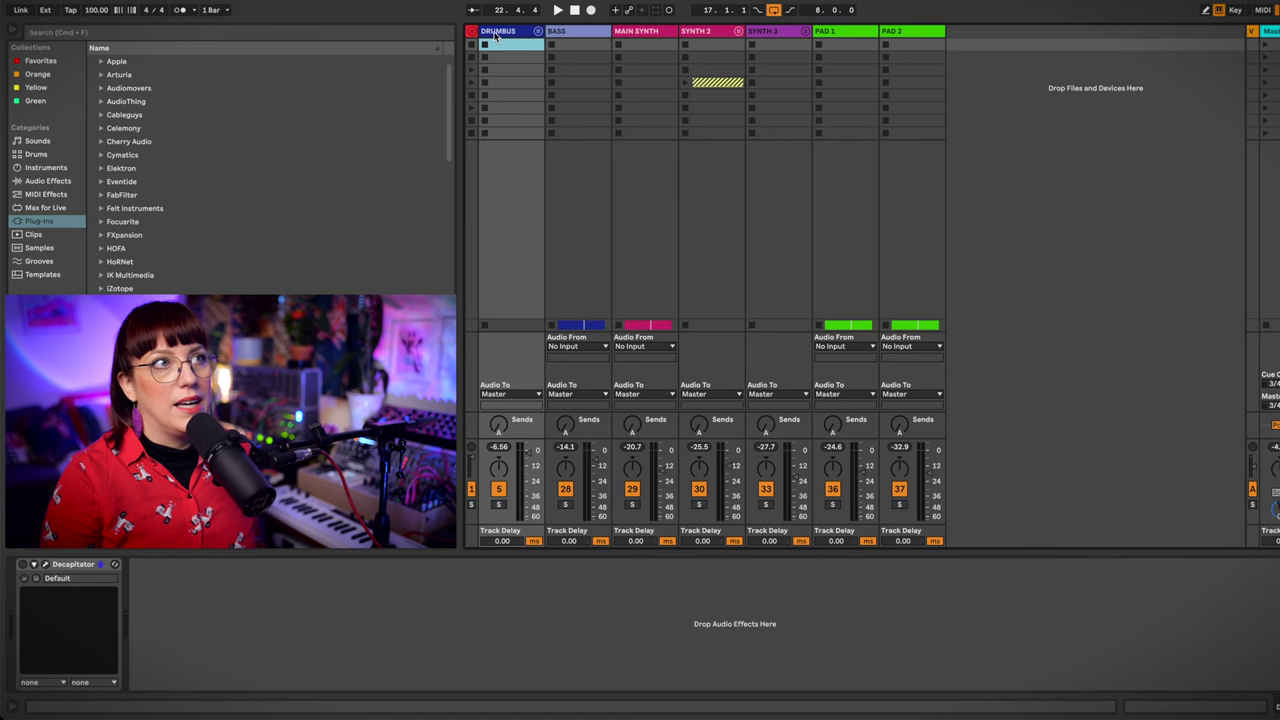
left_click(536, 32)
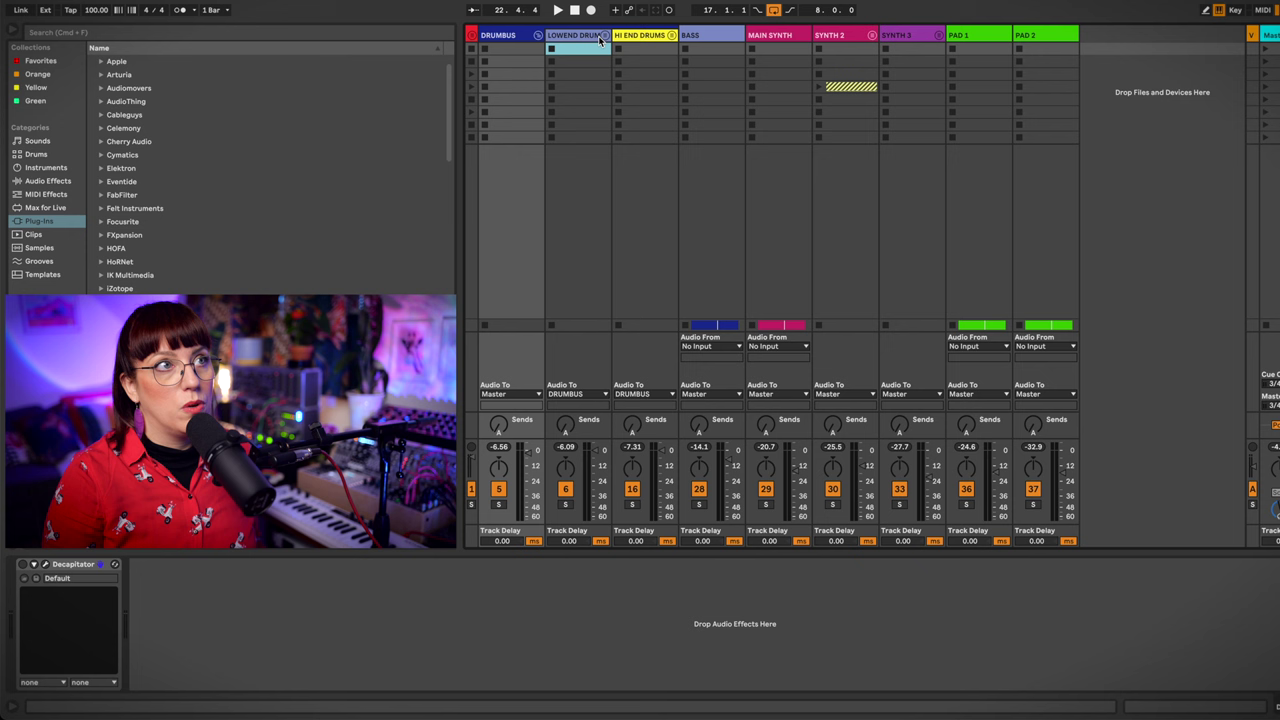
left_click(605, 35)
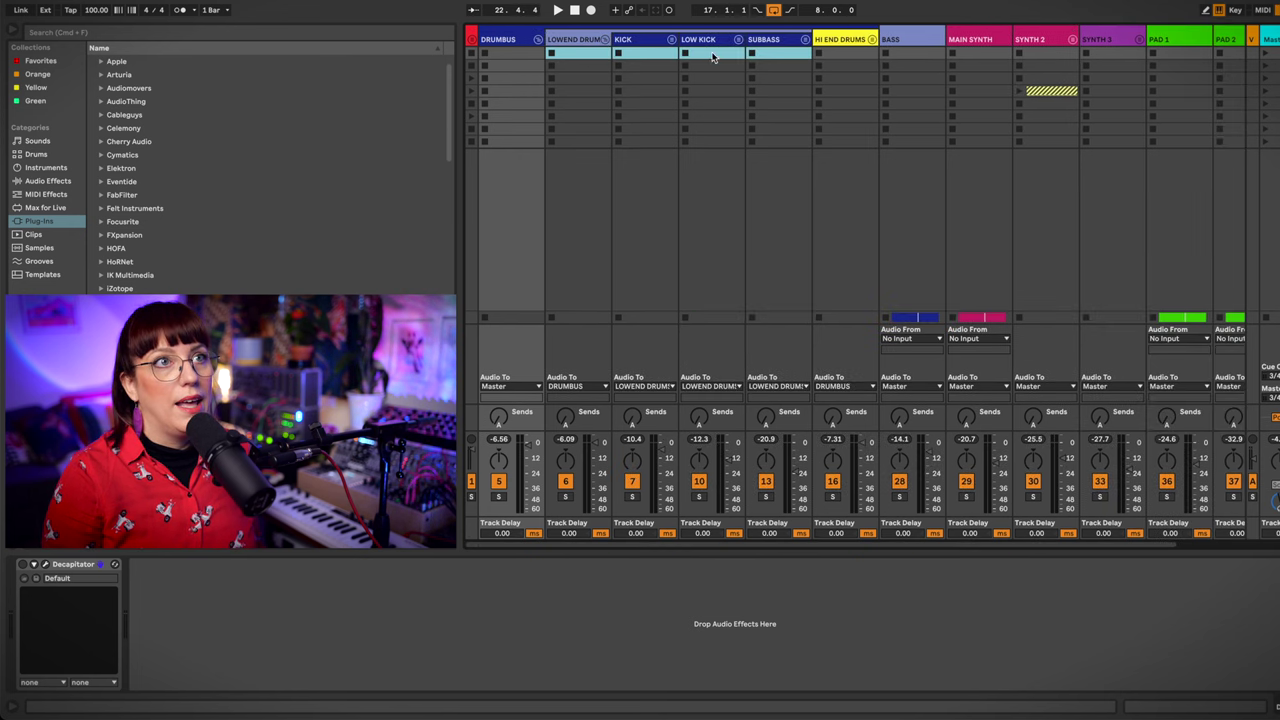
left_click(872, 39)
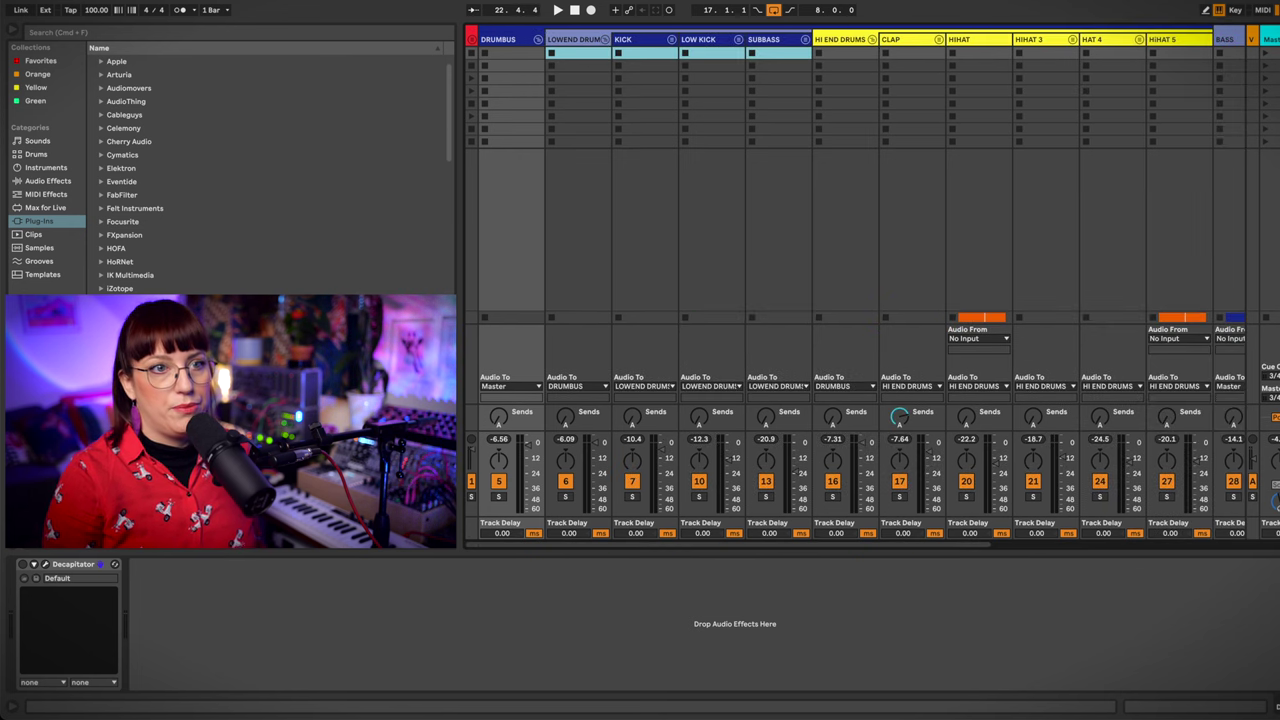
left_click(595, 277)
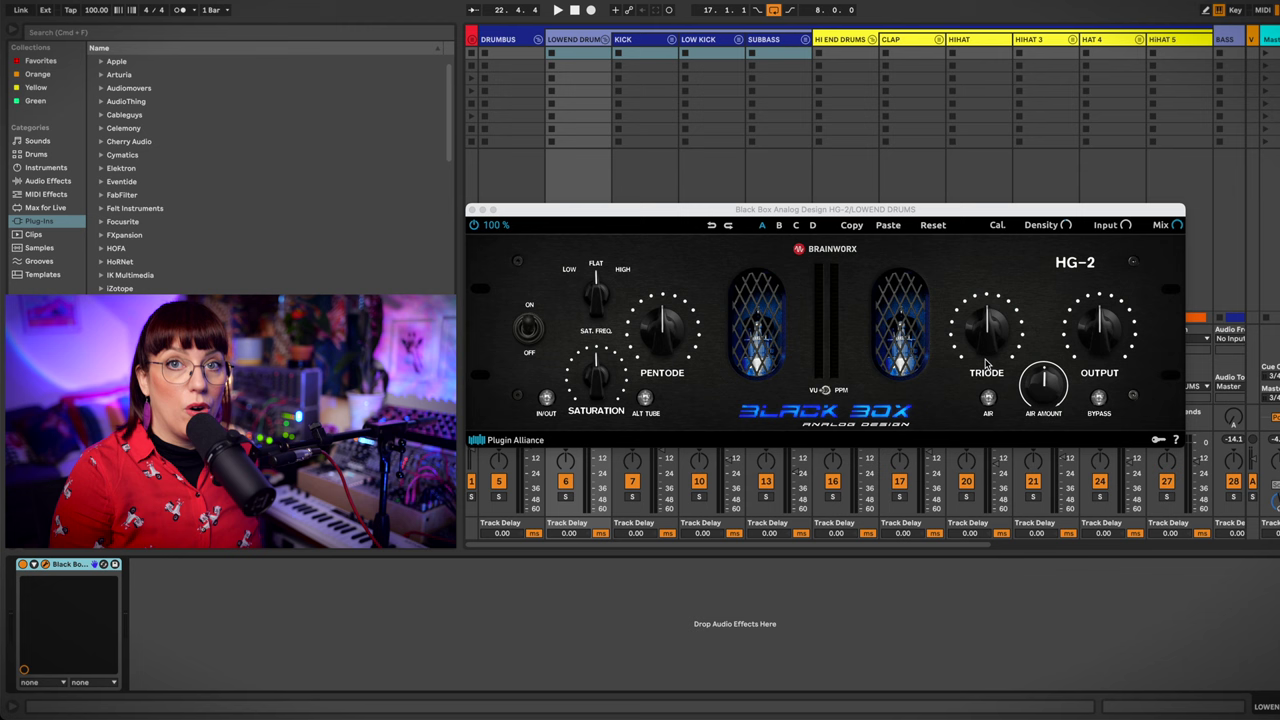
Push the HG-2 Pentode drive up, then settle it back around 71 %.
left_click(679, 345)
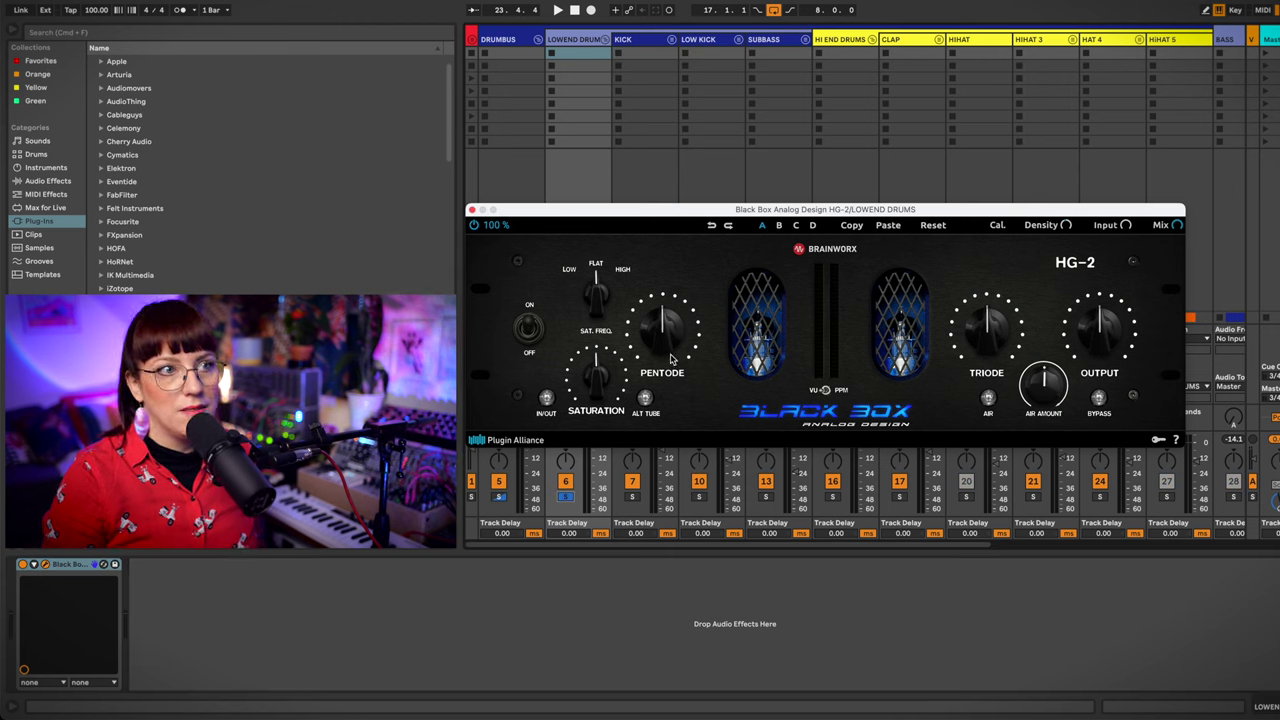
left_click_drag(671, 358, 688, 312)
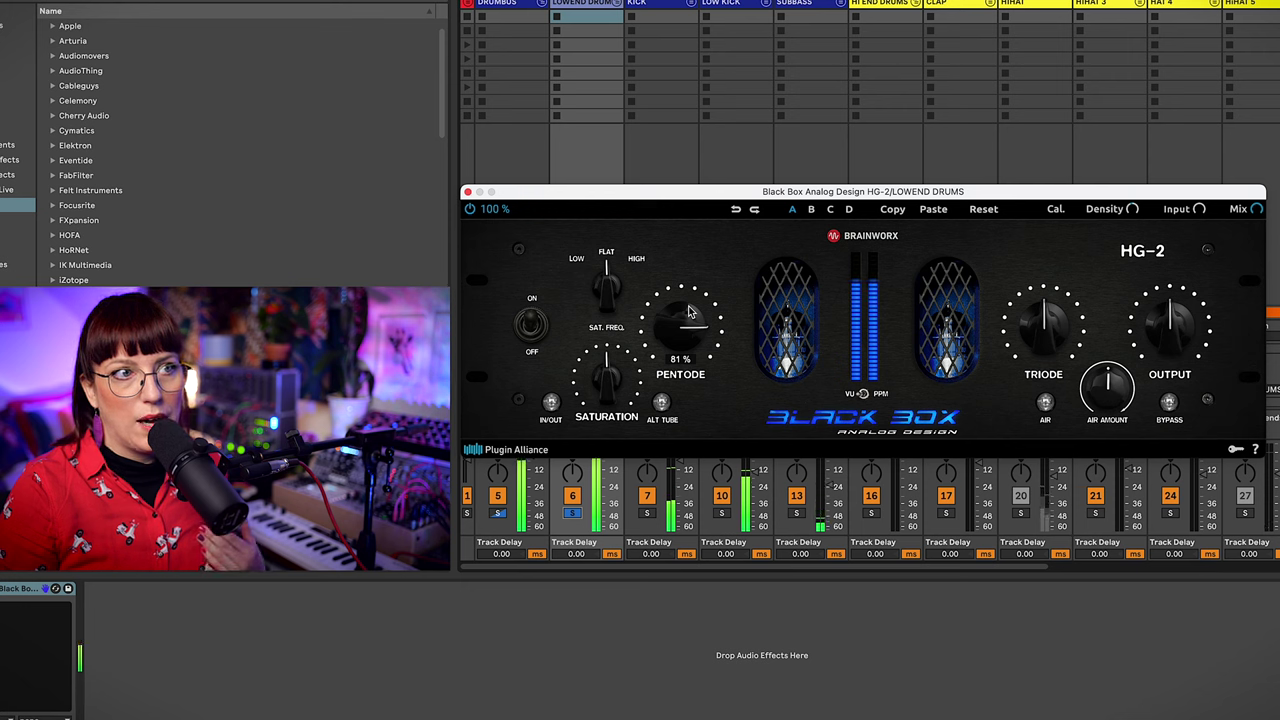
left_click_drag(688, 313, 685, 327)
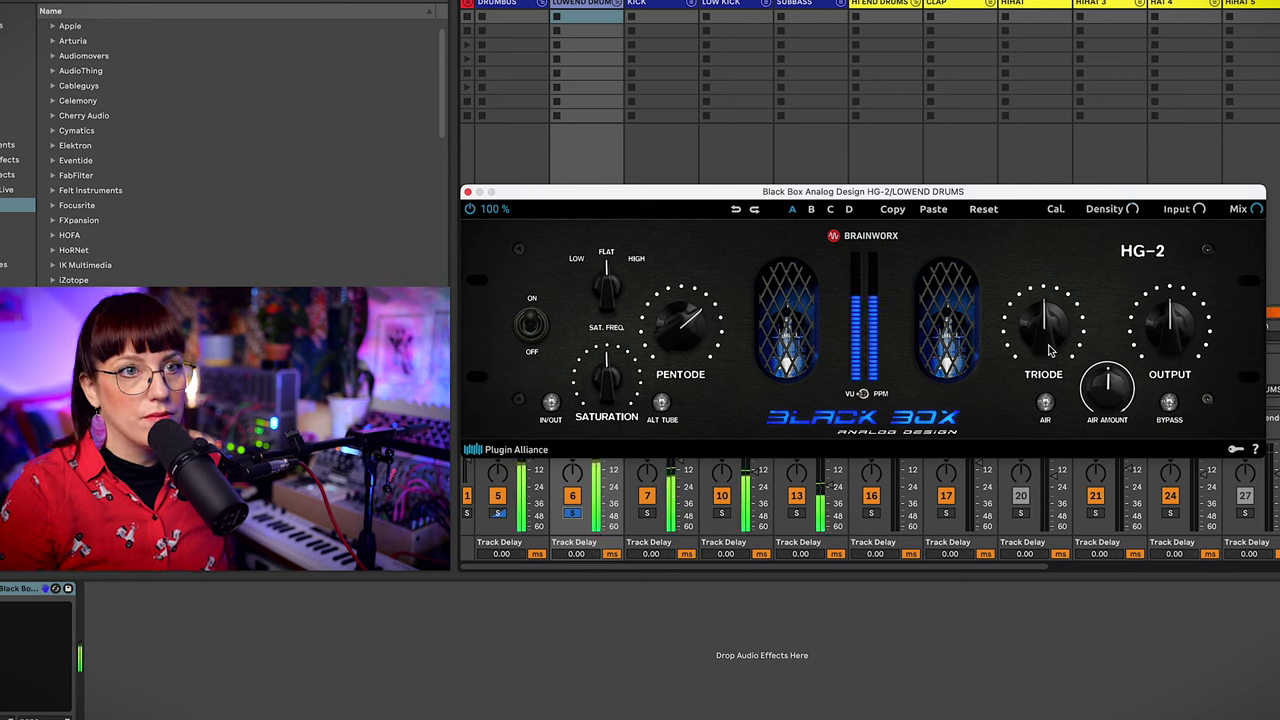
Raise the HG-2 Triode knob to about 71 %.
mouse_move(1050, 350)
left_mouse_down()
mouse_move(1054, 318)
mouse_move(1052, 340)
left_mouse_up()
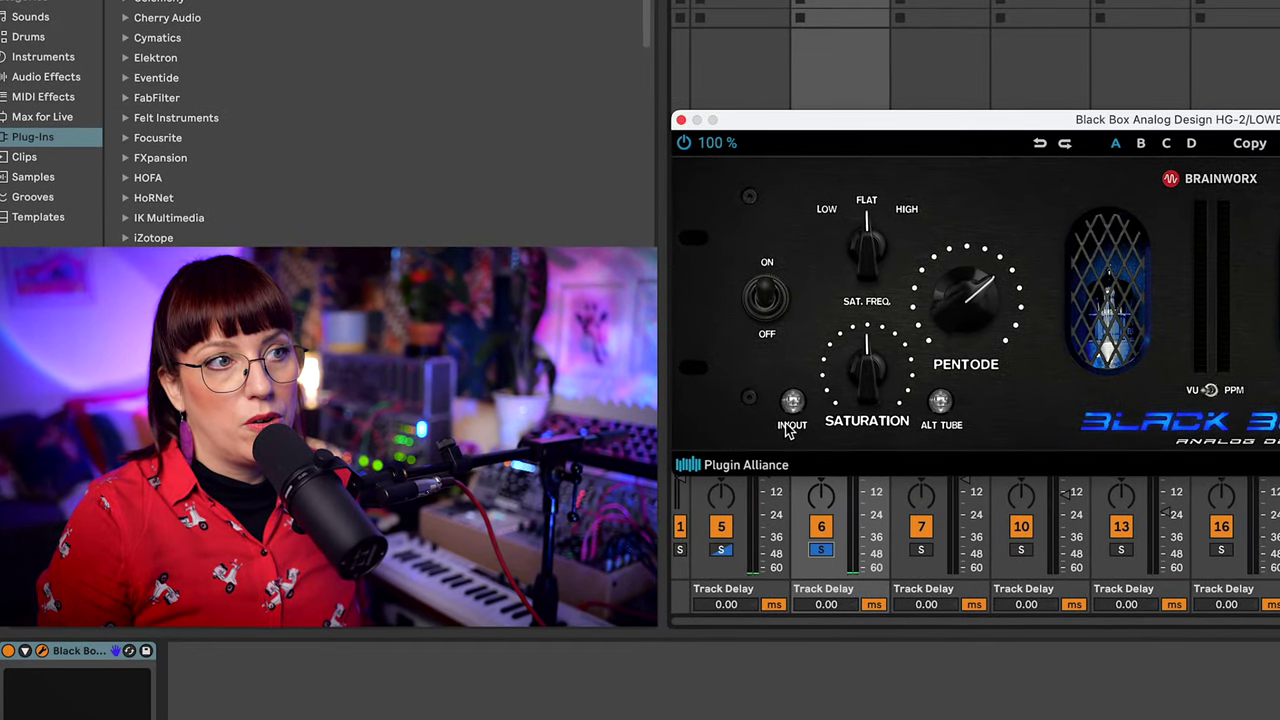
Turn on HG-2 saturation at about 37 %, A/B Alt Tube during playback and leave it on.
left_click(736, 400)
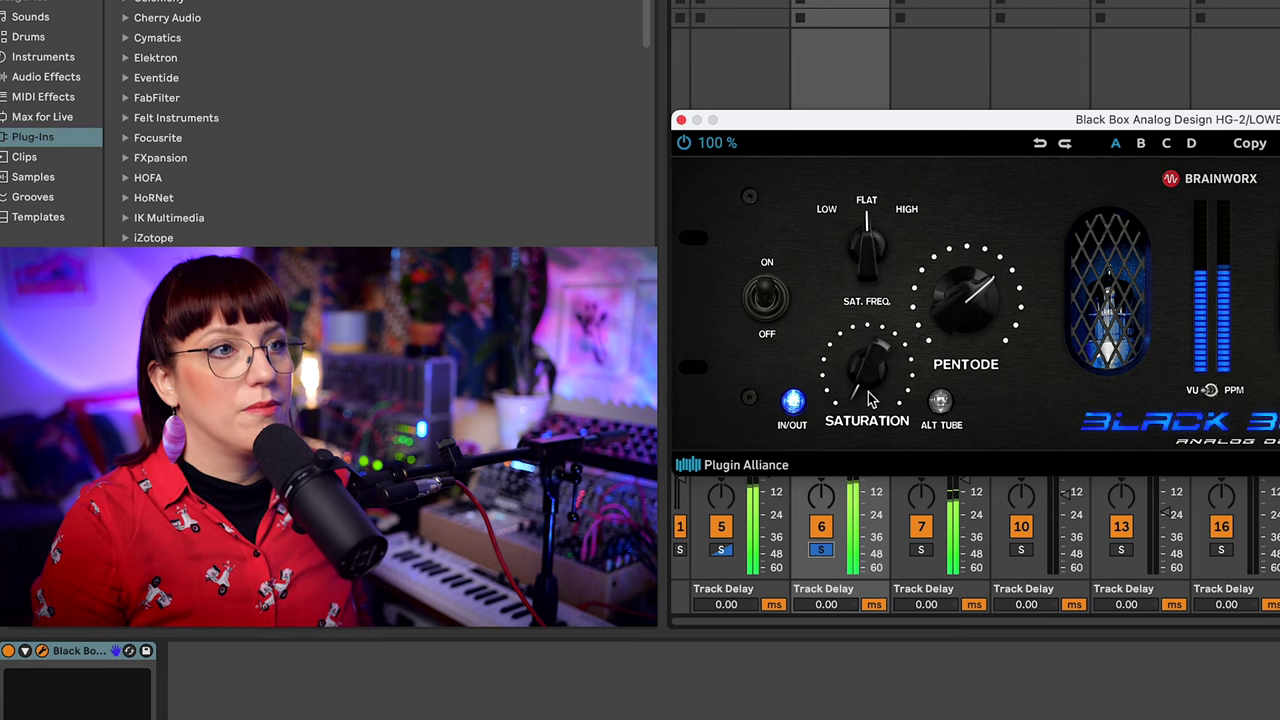
left_click_drag(860, 378, 870, 274)
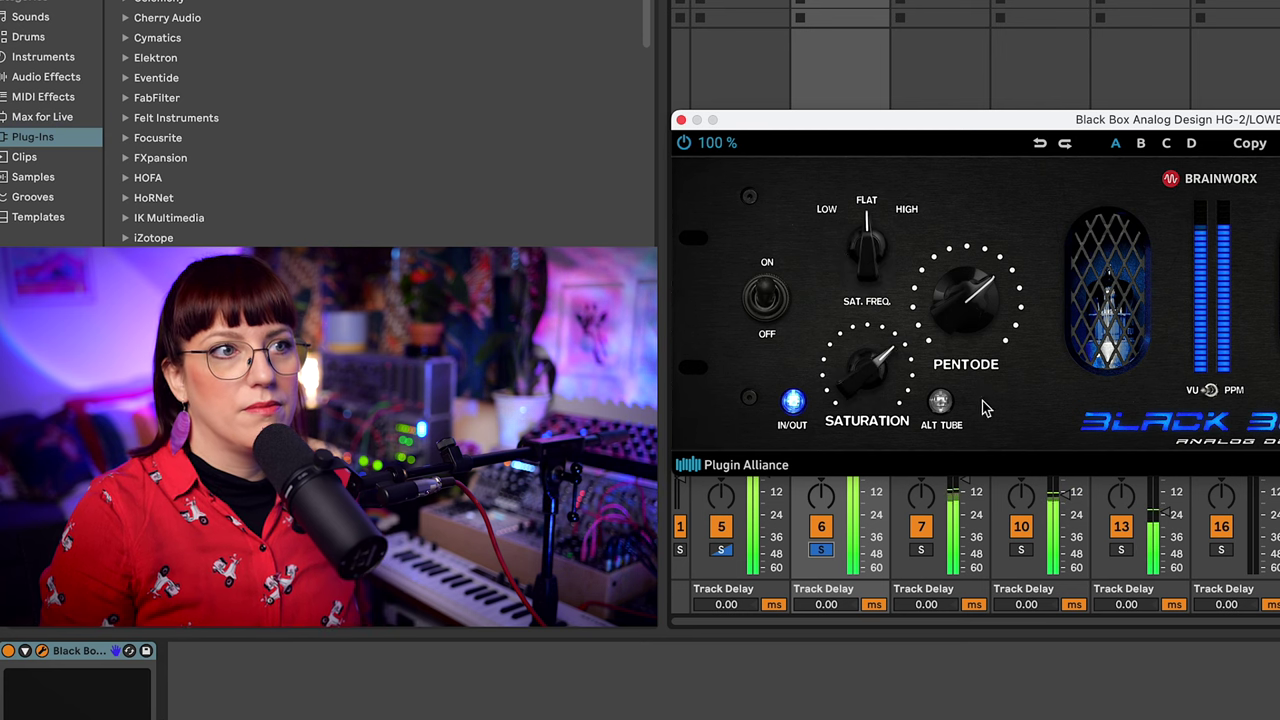
key("space")
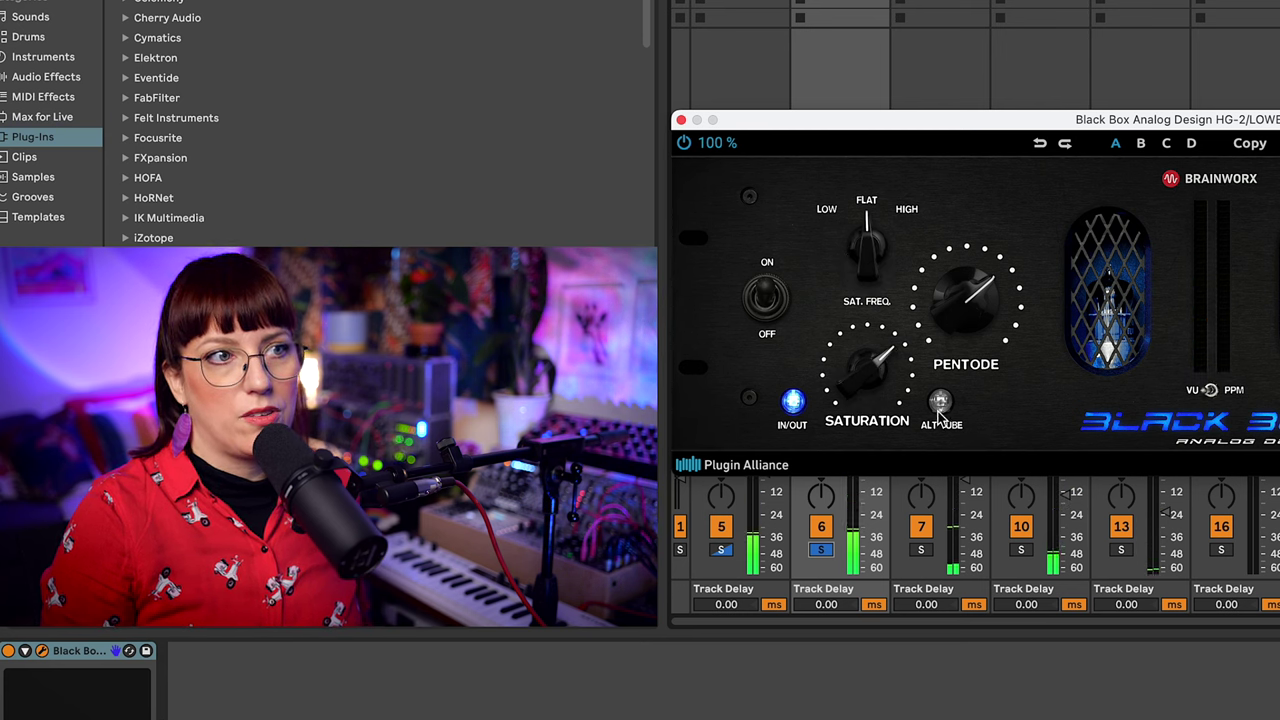
key("space")
left_click(940, 403)
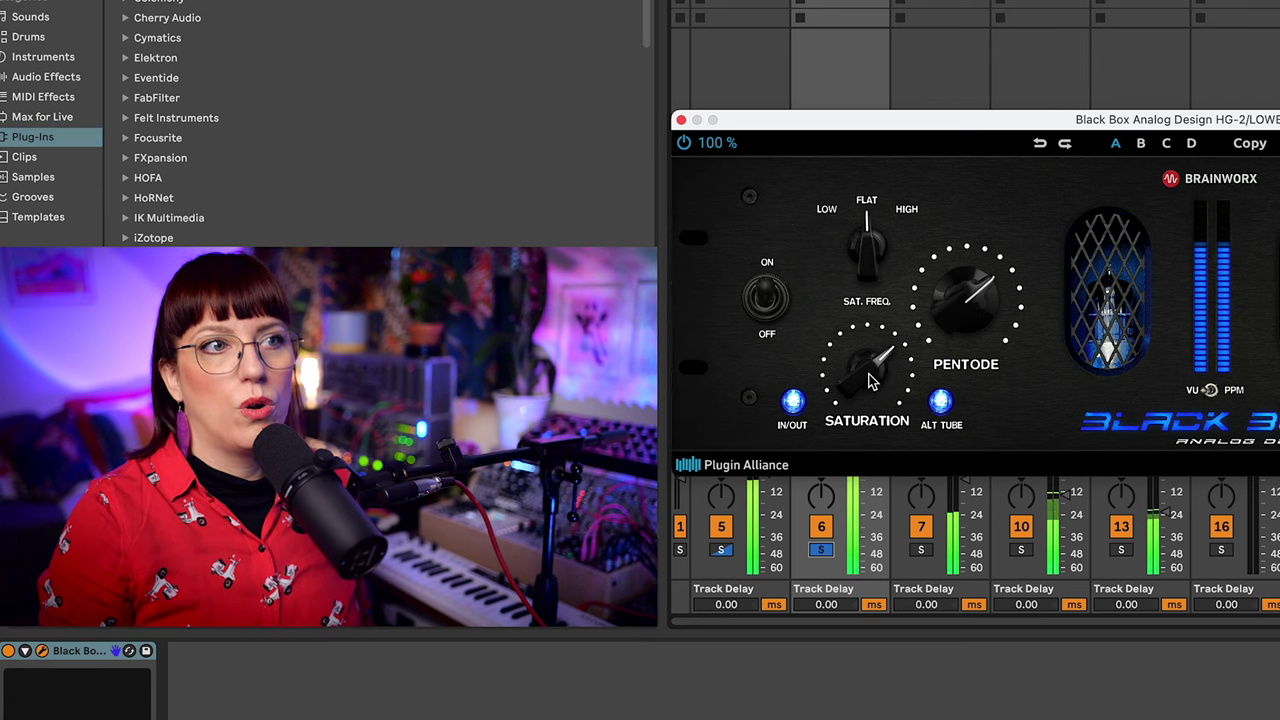
left_click(940, 403)
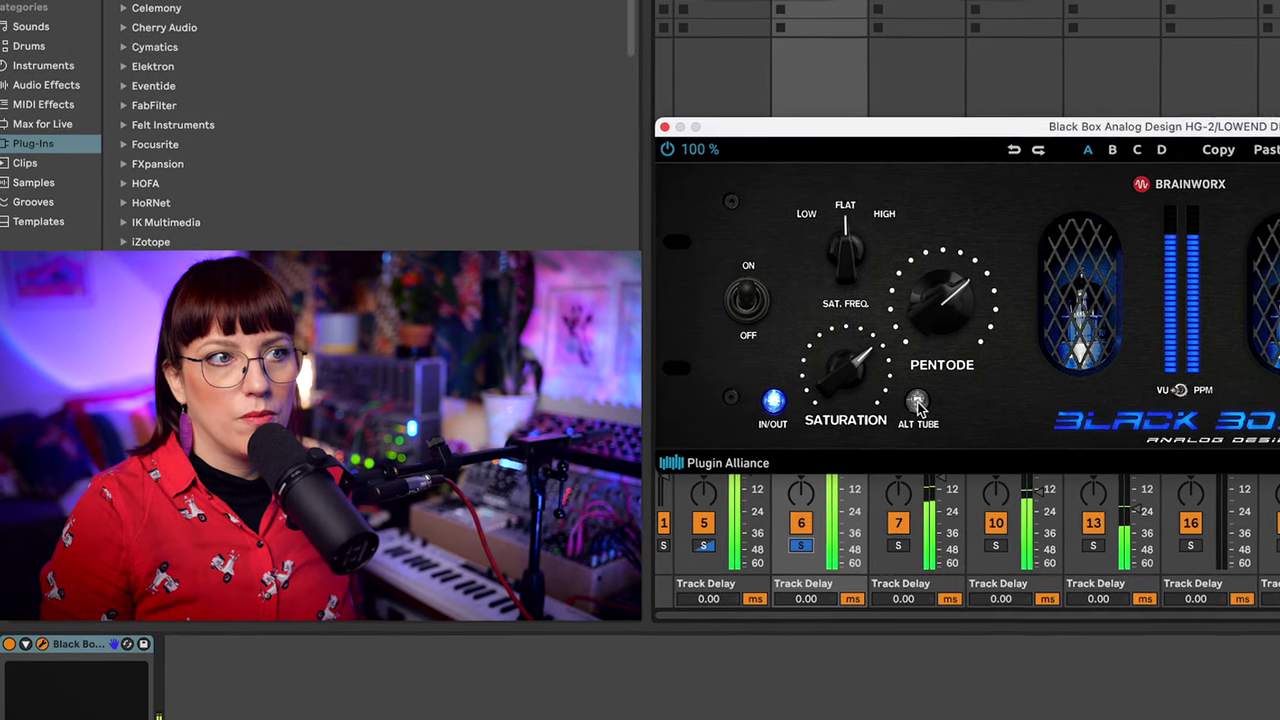
left_click(917, 403)
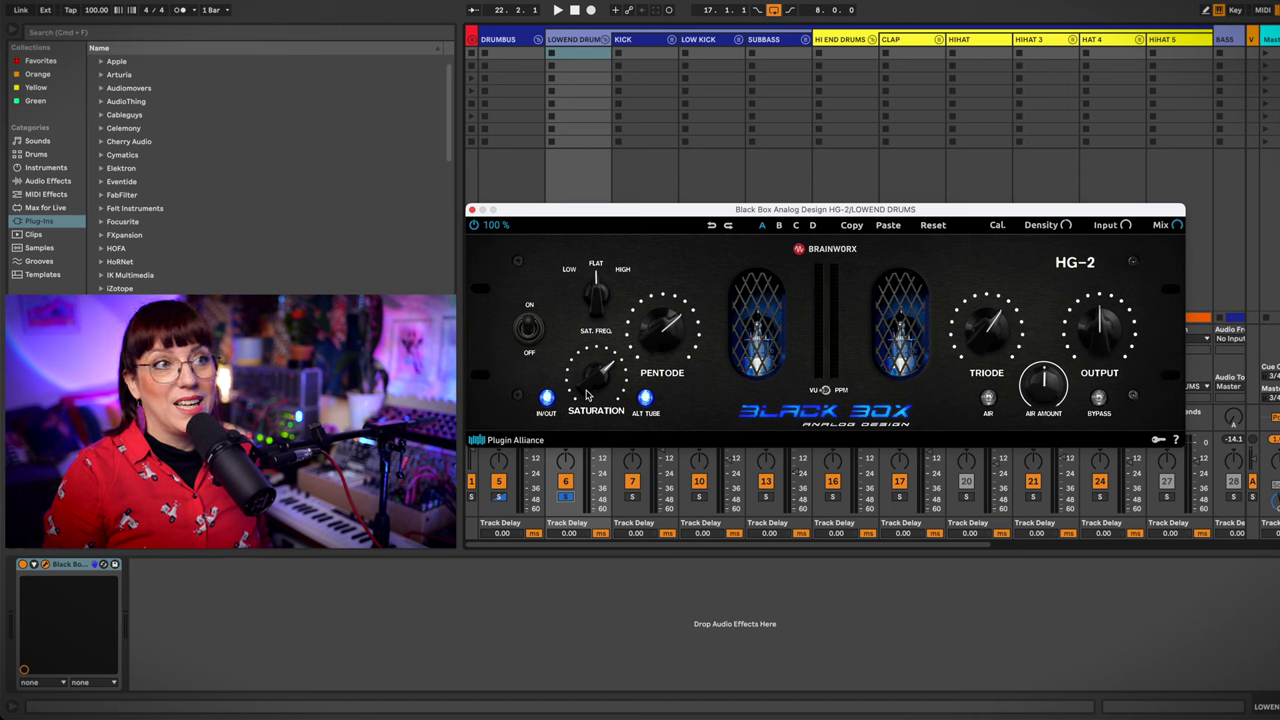
Drop HG-2 saturation to 0 % and sweep Density down, auditioning the drum loop.
key("space")
left_click_drag(596, 383, 594, 465)
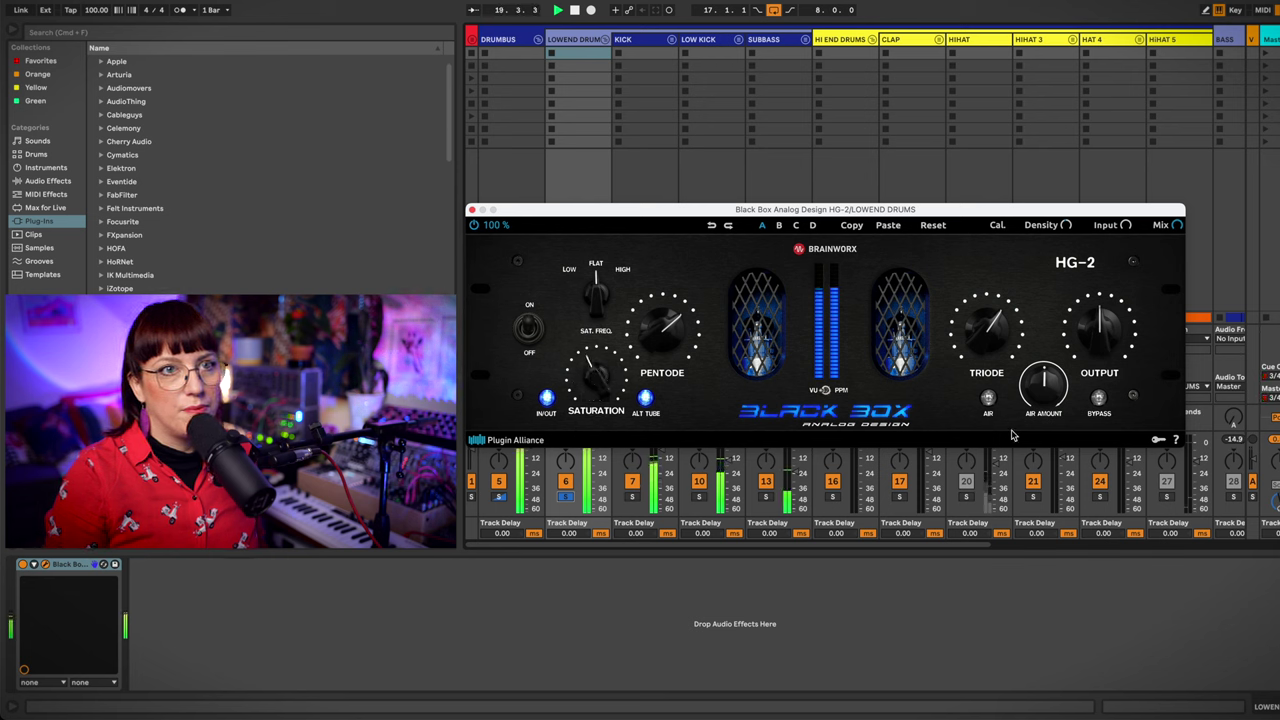
key("space")
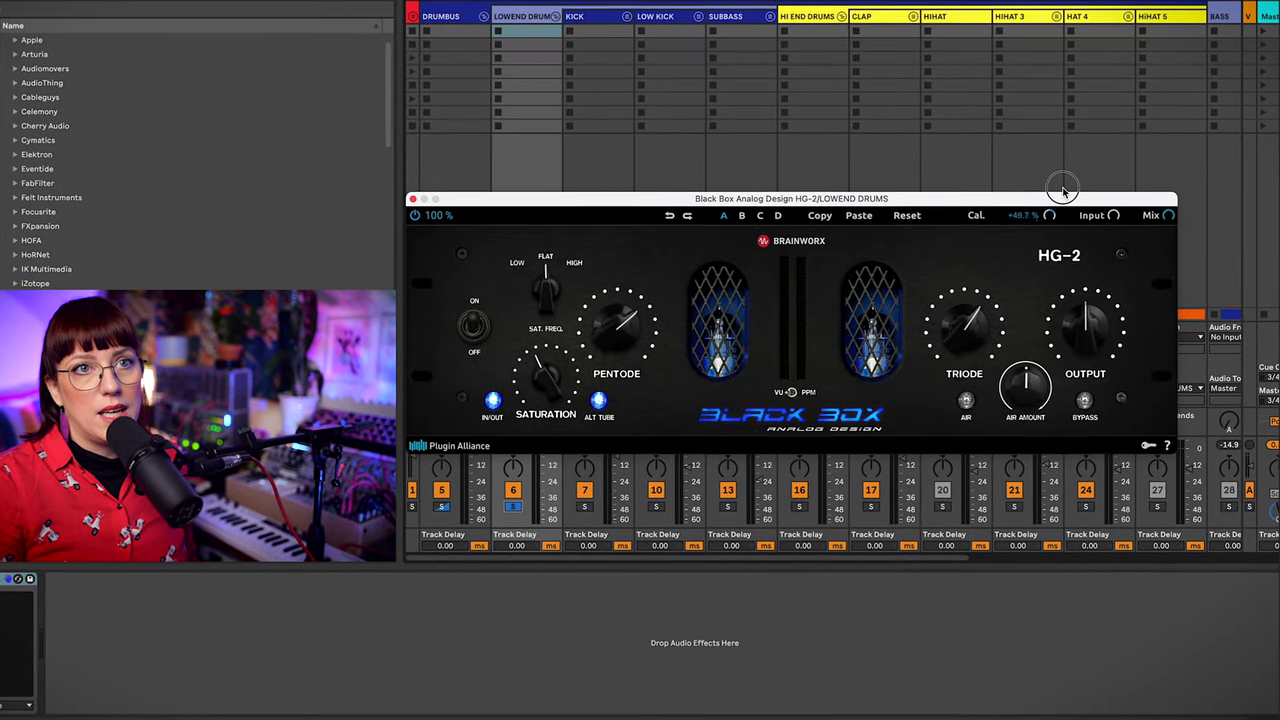
left_click_drag(1053, 222, 1045, 250)
key("space")
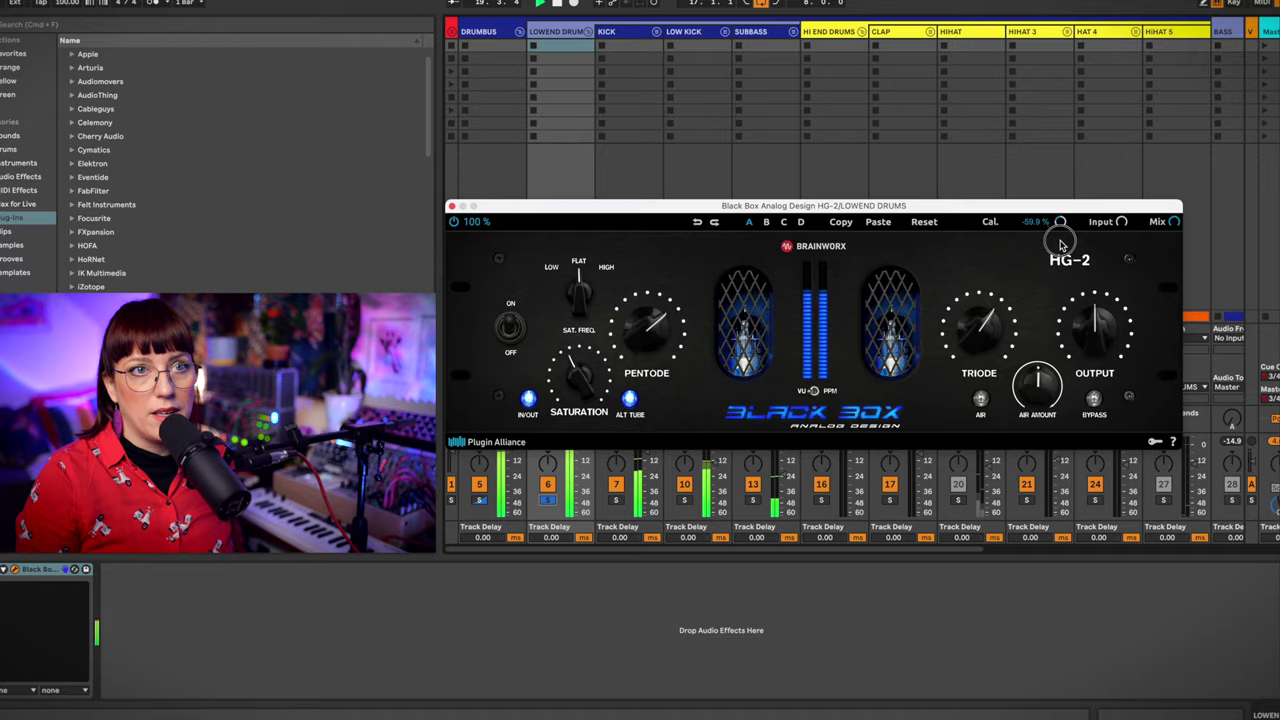
key("space")
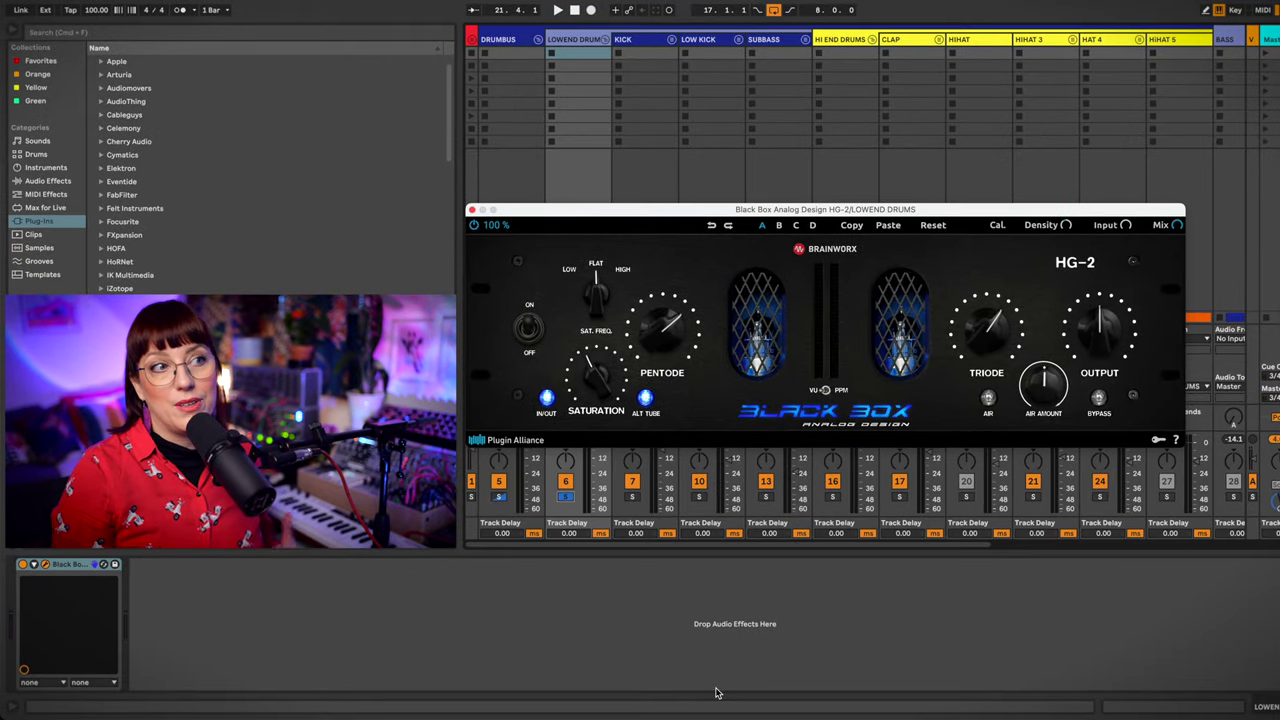
With the loop playing, set HG-2 saturation to 0 %, Pentode near 47 % and Triode near 76 %.
left_click(623, 579)
key("space")
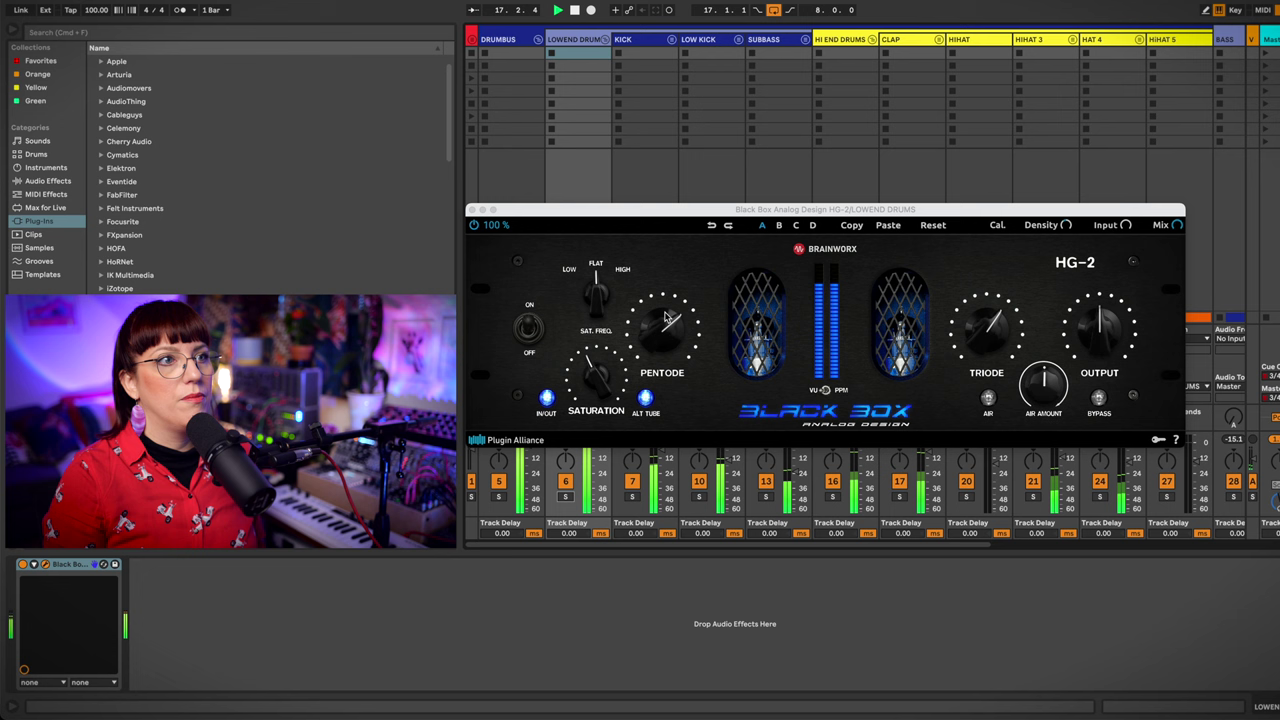
mouse_move(595, 381)
left_mouse_down()
mouse_move(590, 427)
mouse_move(596, 363)
mouse_move(592, 390)
left_mouse_up()
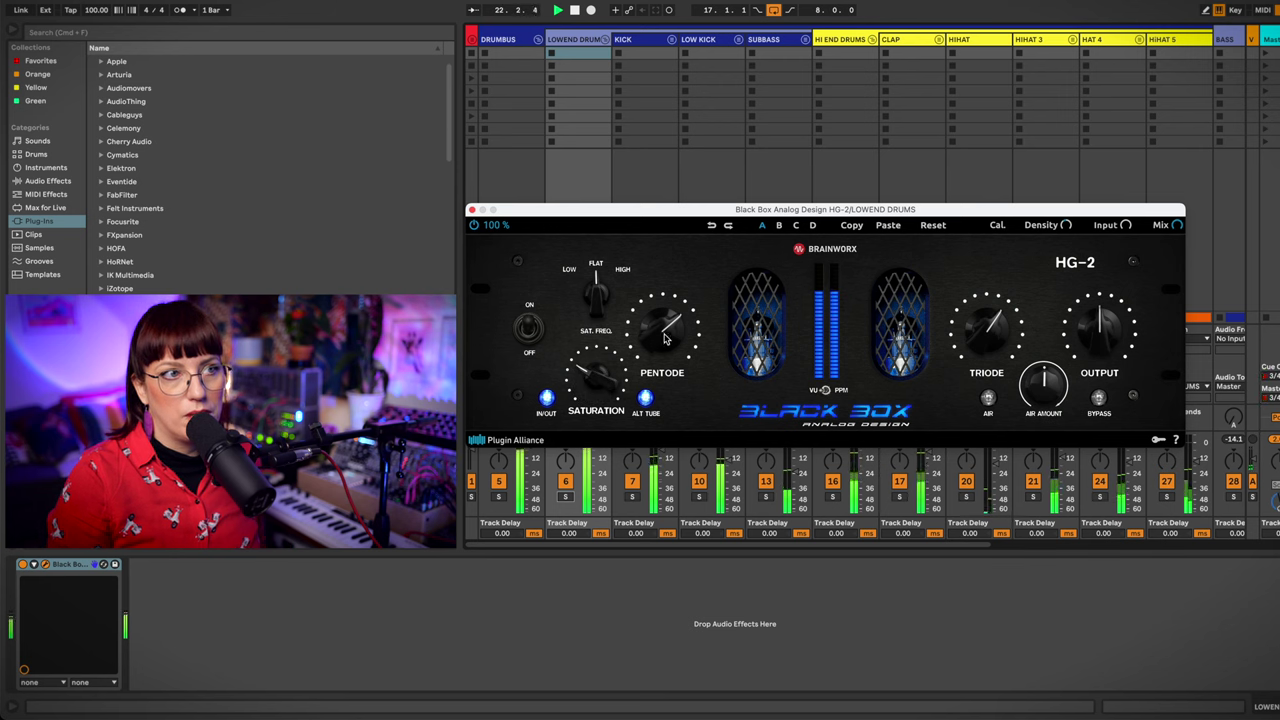
mouse_move(665, 340)
left_mouse_down()
mouse_move(666, 363)
mouse_move(665, 334)
left_mouse_up()
mouse_move(995, 347)
left_mouse_down()
mouse_move(996, 322)
mouse_move(993, 362)
mouse_move(997, 351)
left_mouse_up()
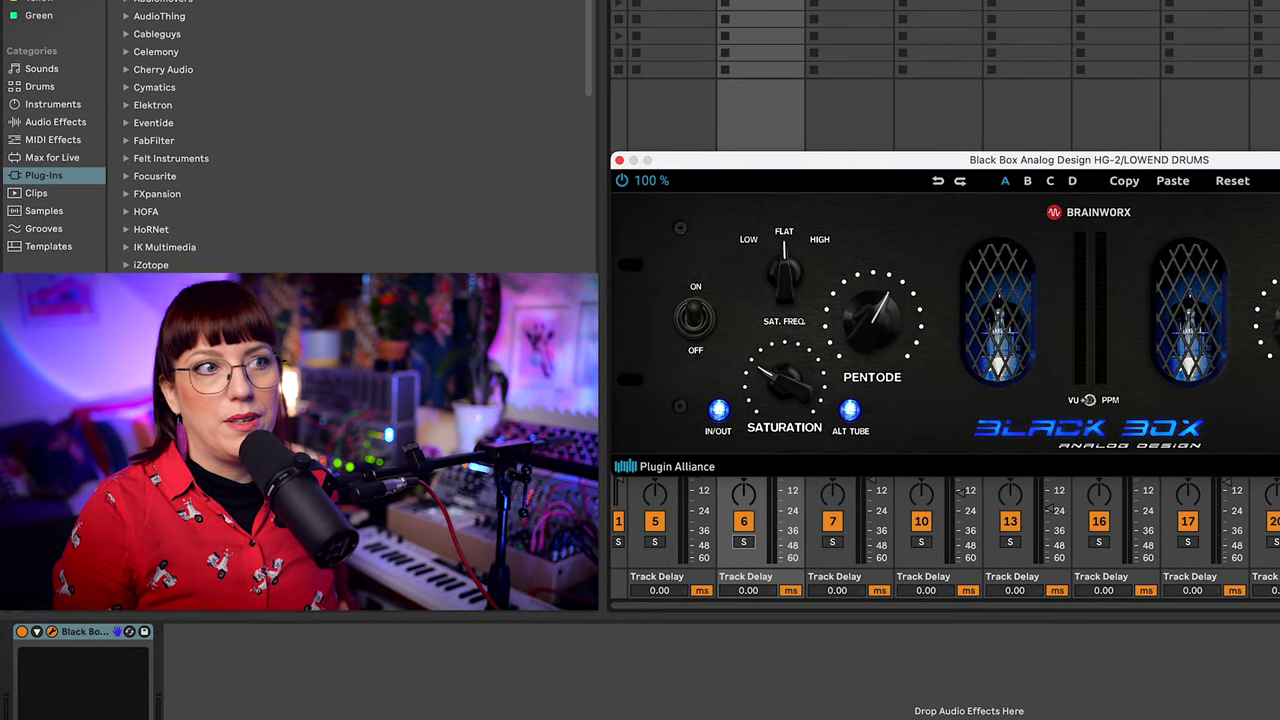
Trim the HG-2 output to about 38 %, comparing against bypass during playback.
key("space")
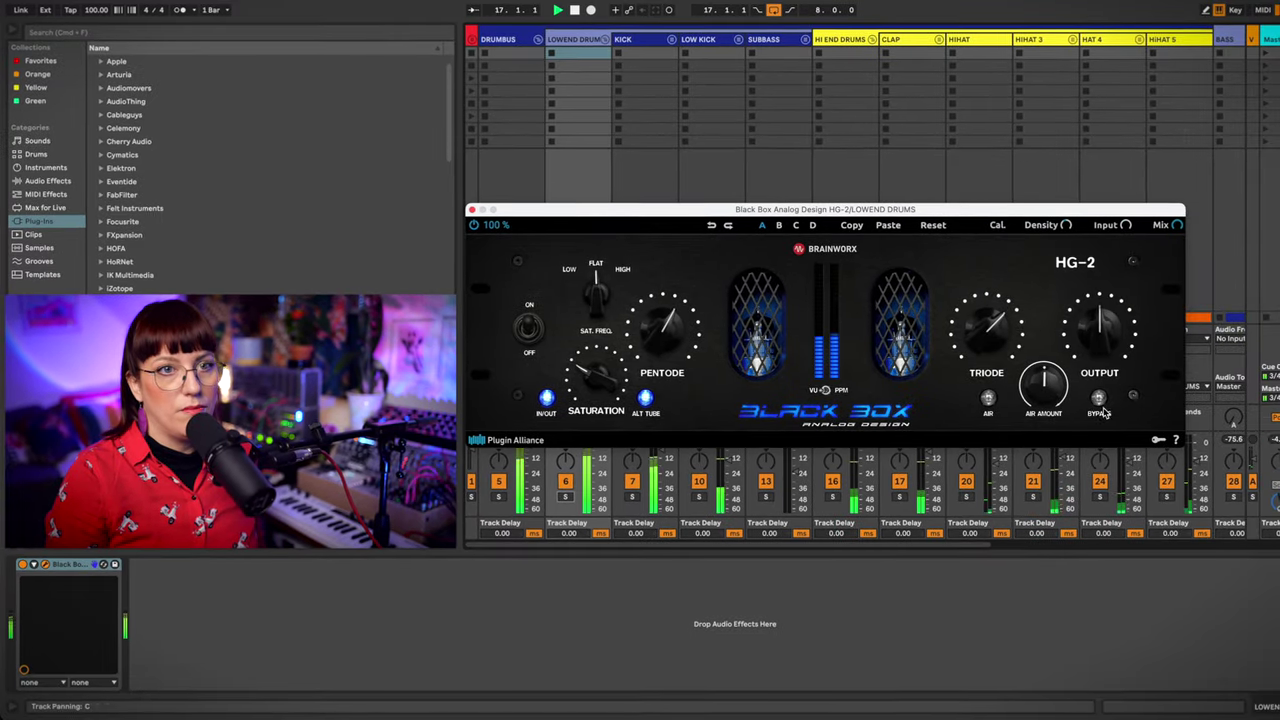
left_click(1101, 400)
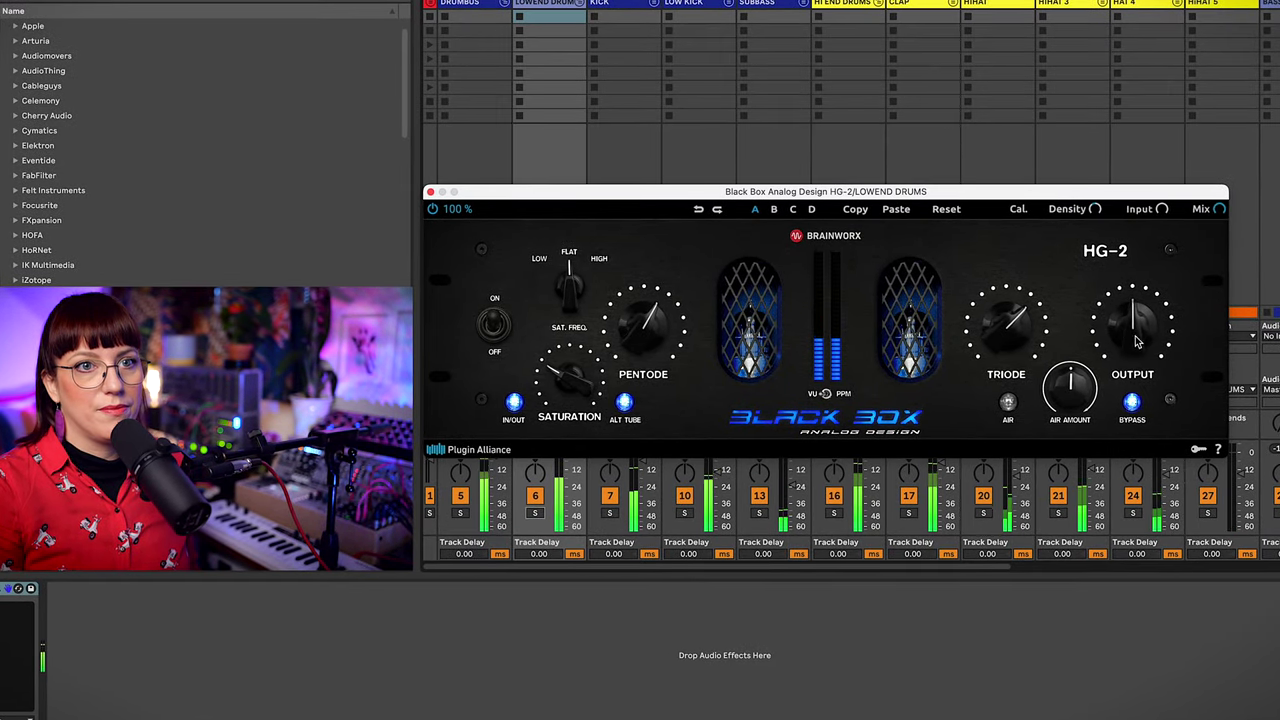
left_click_drag(1138, 328, 1135, 343)
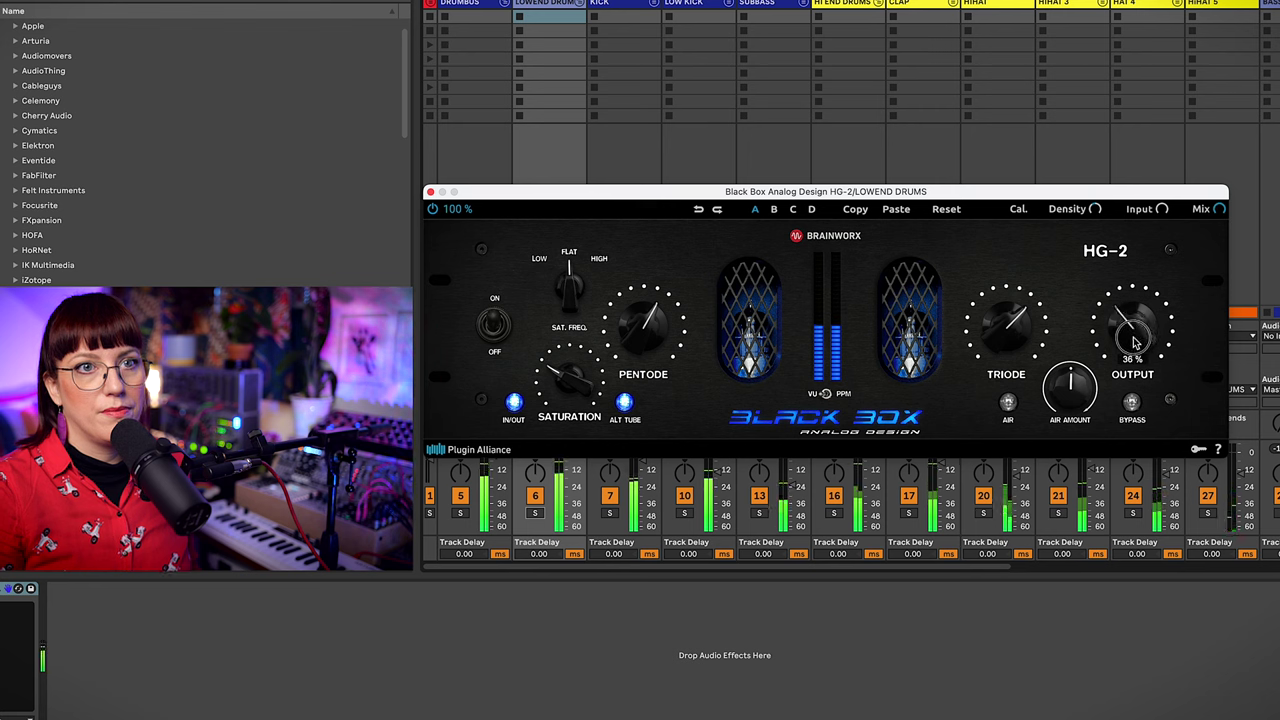
left_click(1133, 402)
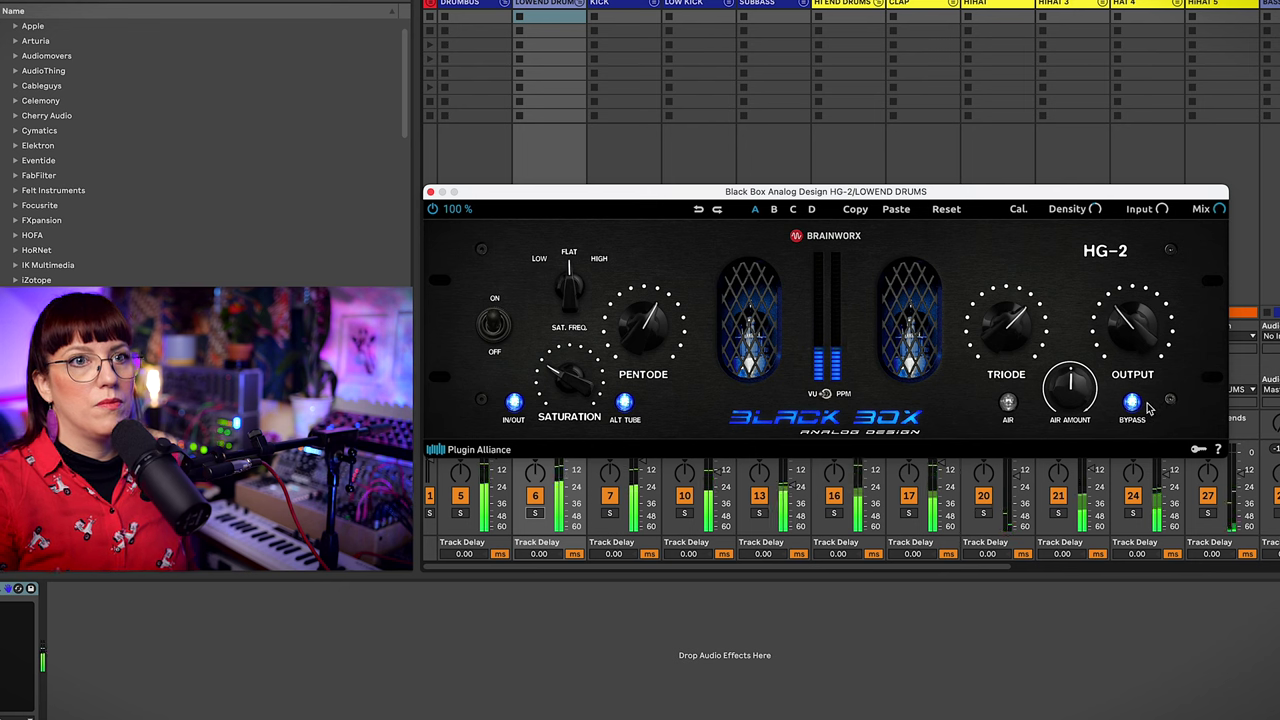
left_click(1136, 403)
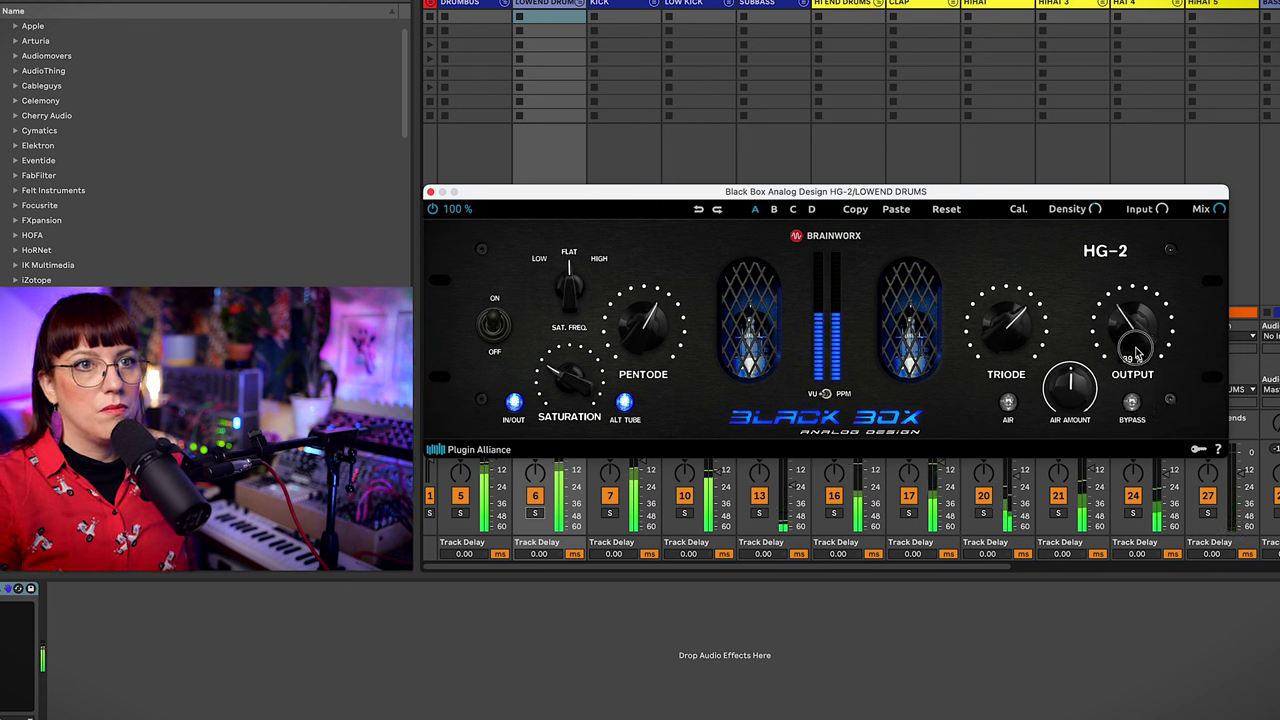
Compare bypass once more, then set the HG-2 Mix to about 98 % while the loop plays.
scroll(1136, 352, "down", 1)
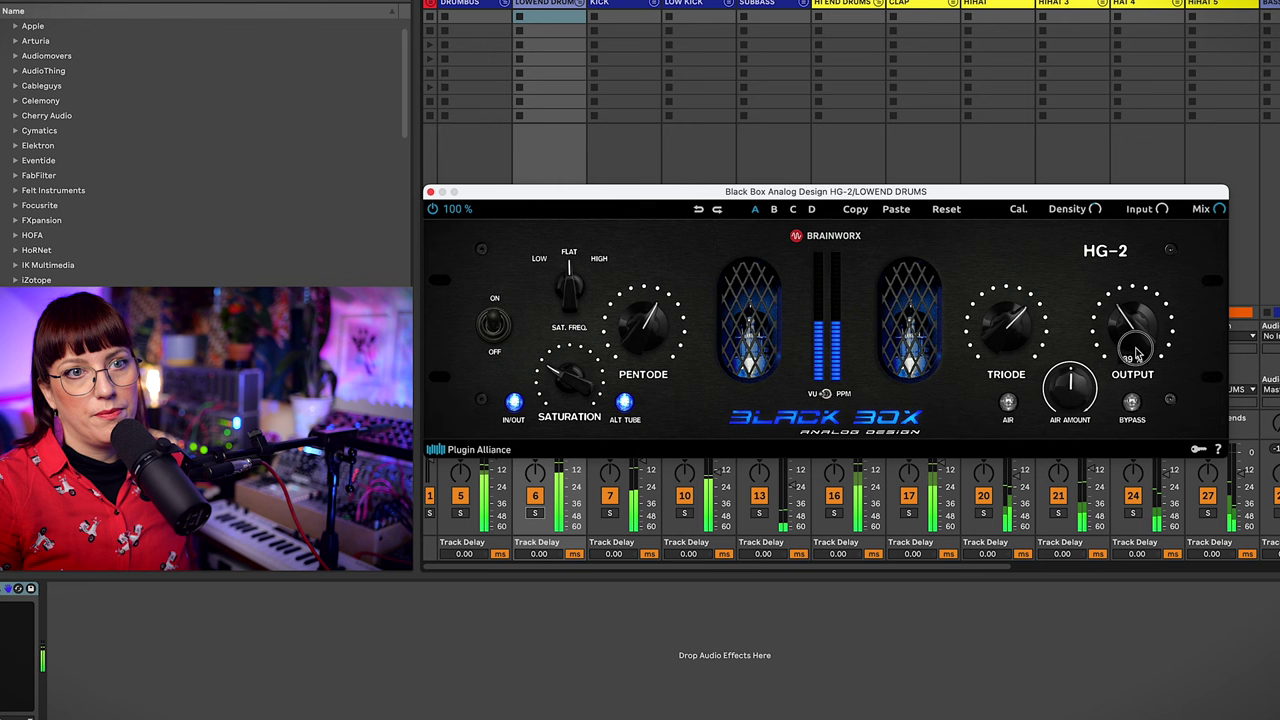
left_click(1134, 405)
left_click(1134, 405)
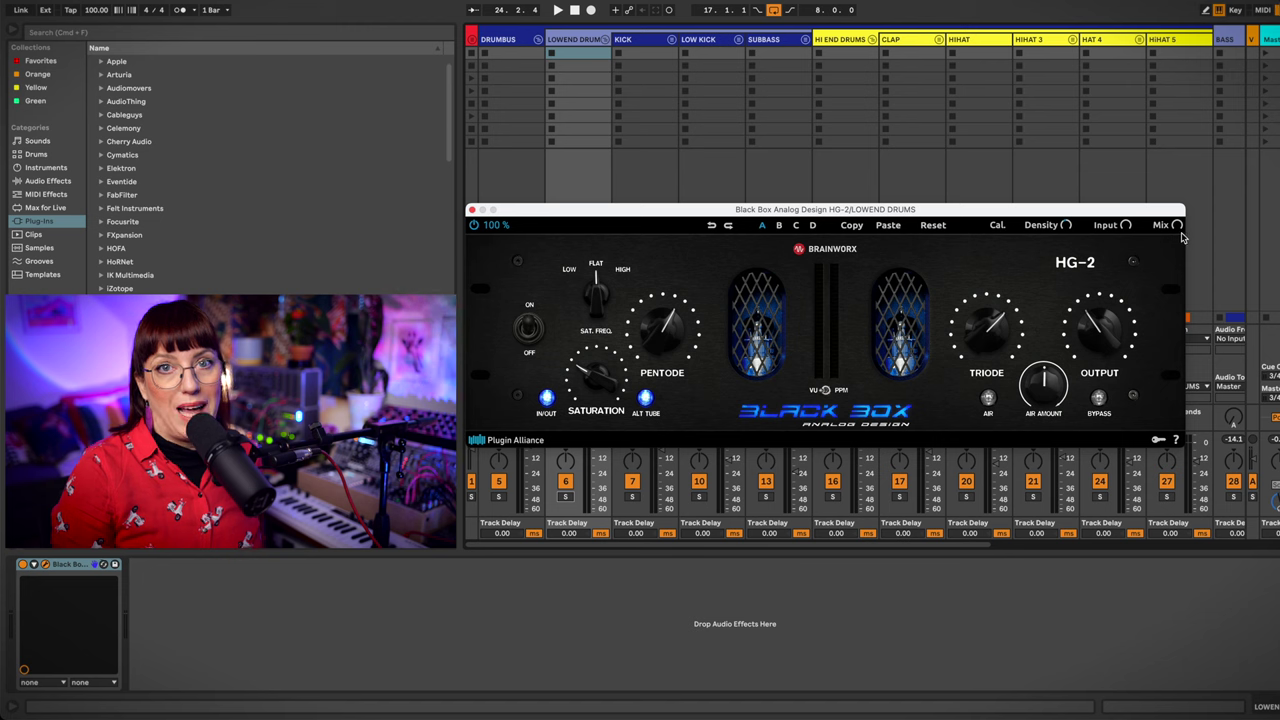
key("space")
left_click_drag(1178, 234, 1193, 122)
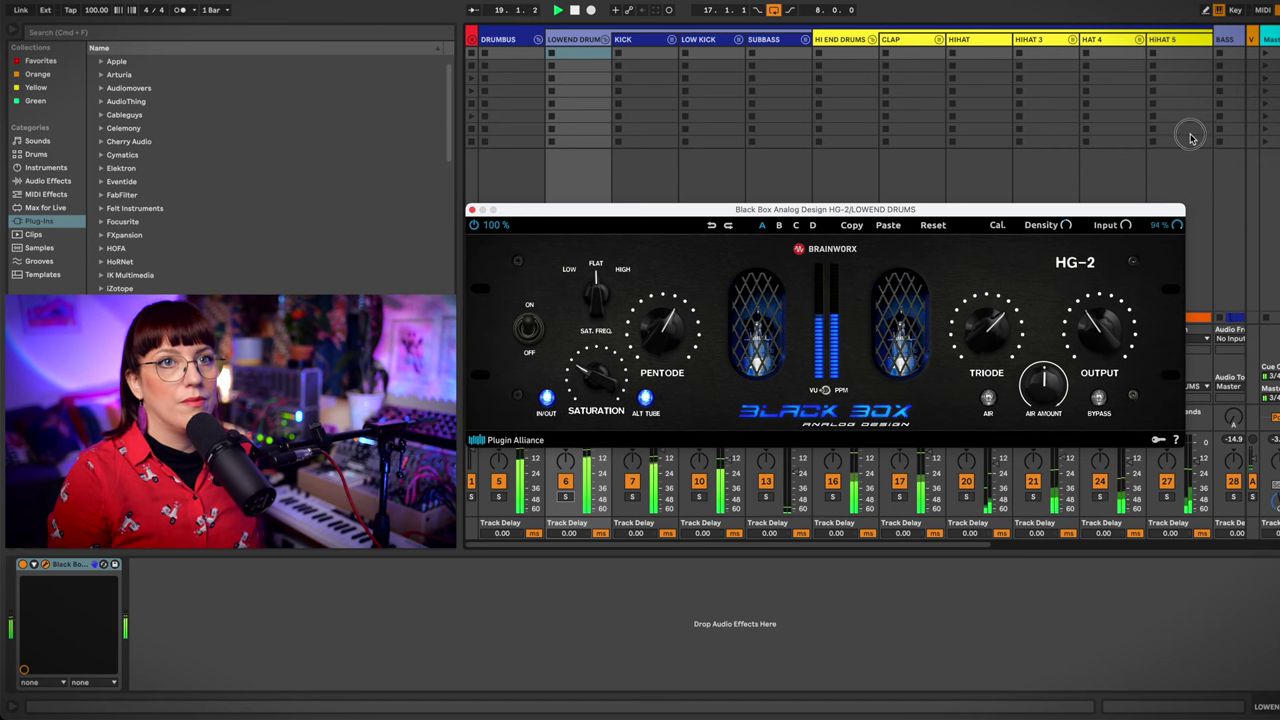
Close the HG-2, solo and play HI END DRUMS, and open its Devil-Loc Deluxe editor.
left_click(472, 210)
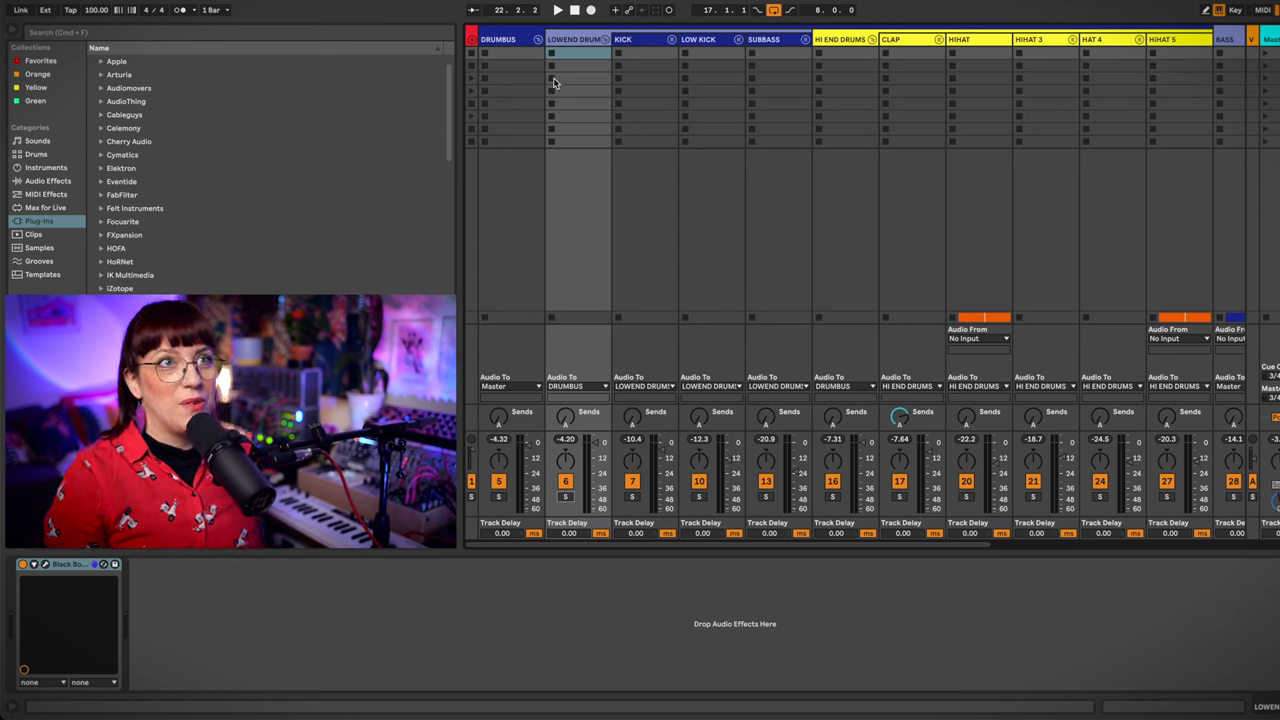
left_click(833, 497)
key("space")
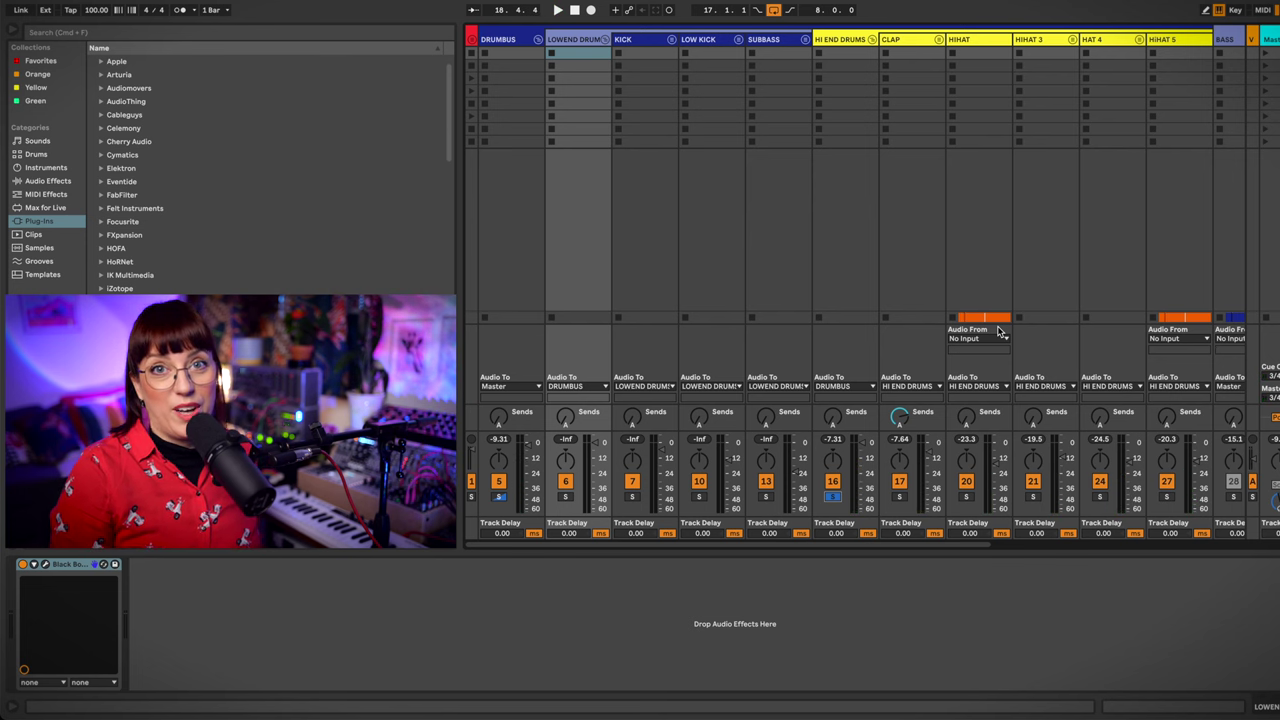
left_click(847, 276)
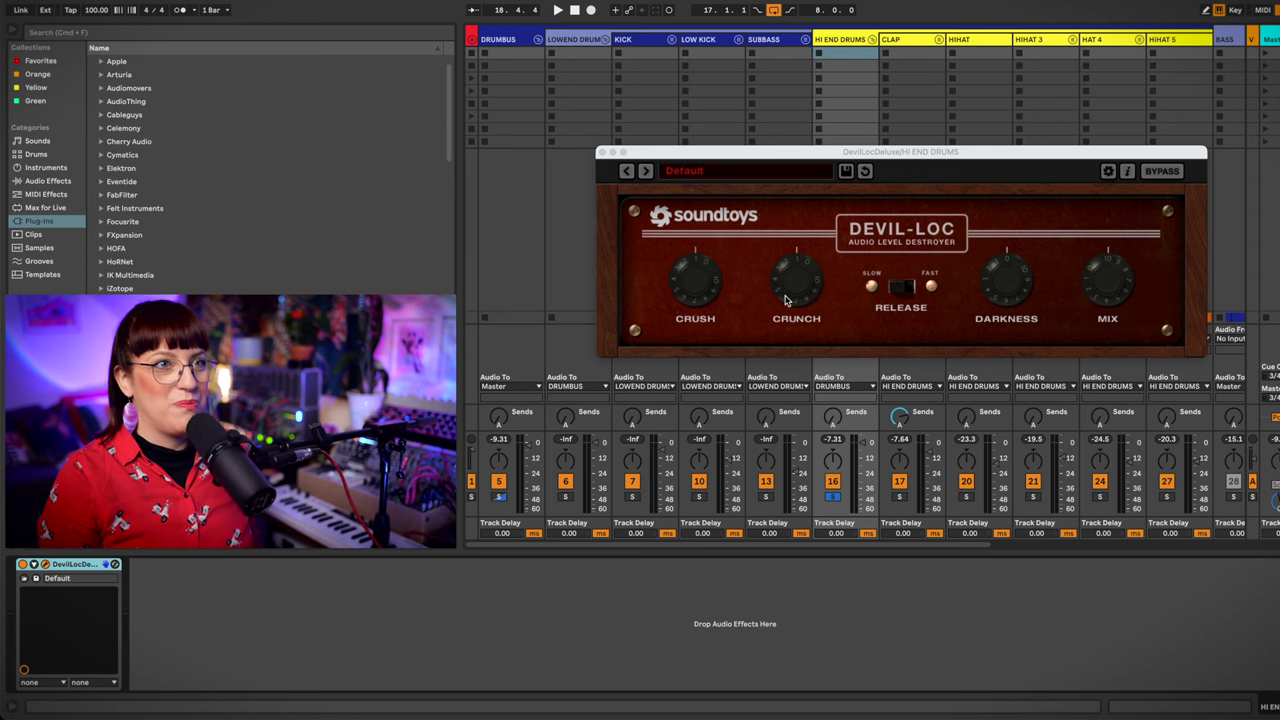
Raise the Devil-Loc Crunch and adjust Darkness while auditioning the soloed hi-end drums.
left_click_drag(786, 300, 806, 270)
key("space")
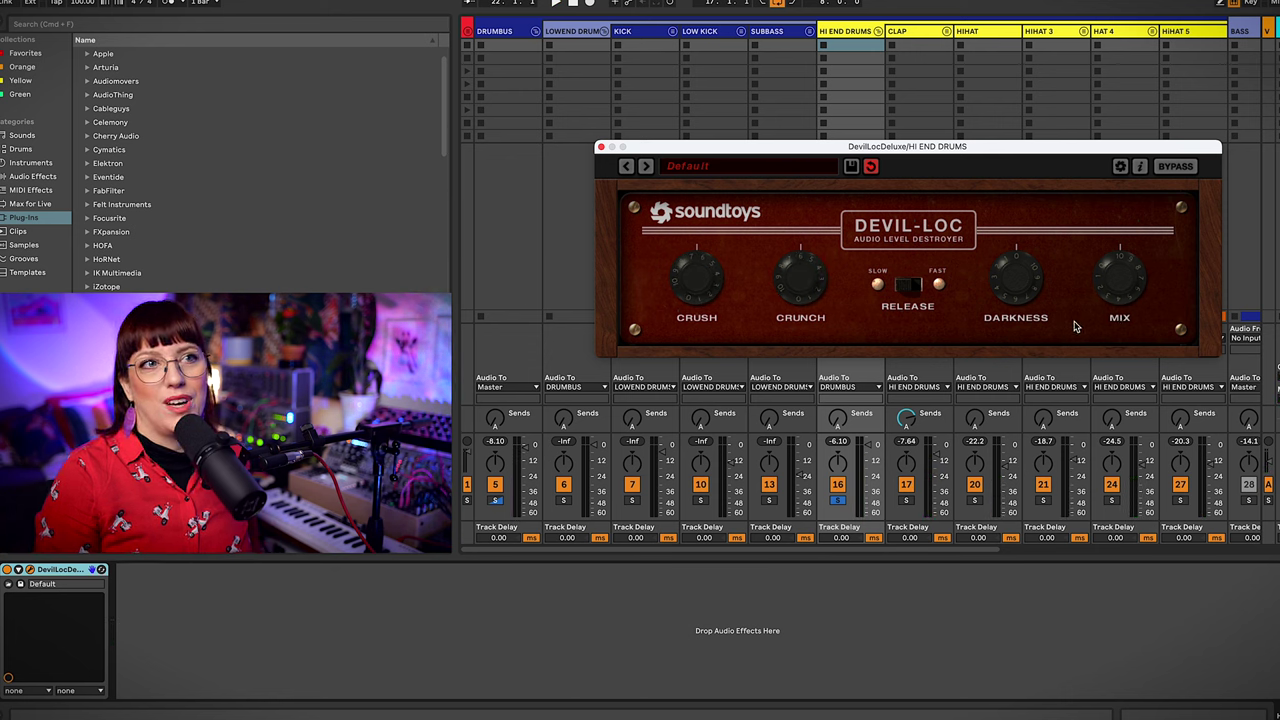
key("space")
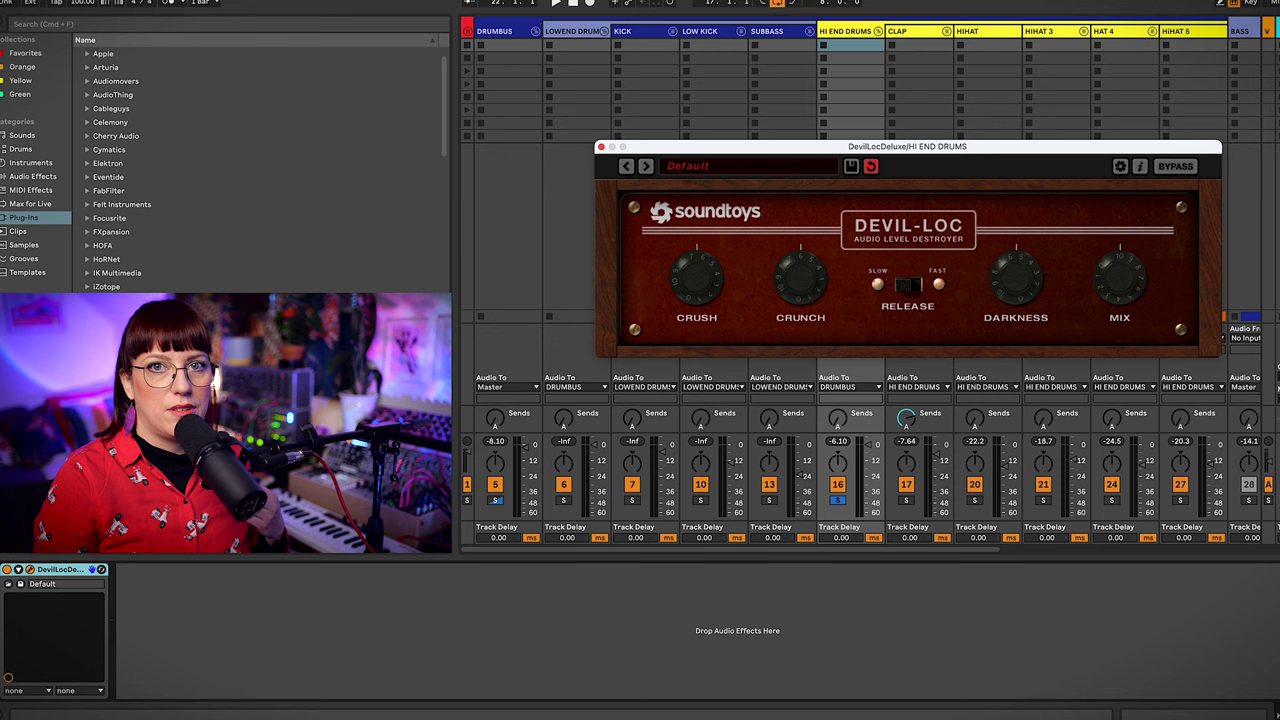
left_click_drag(1018, 288, 1030, 336)
key("space")
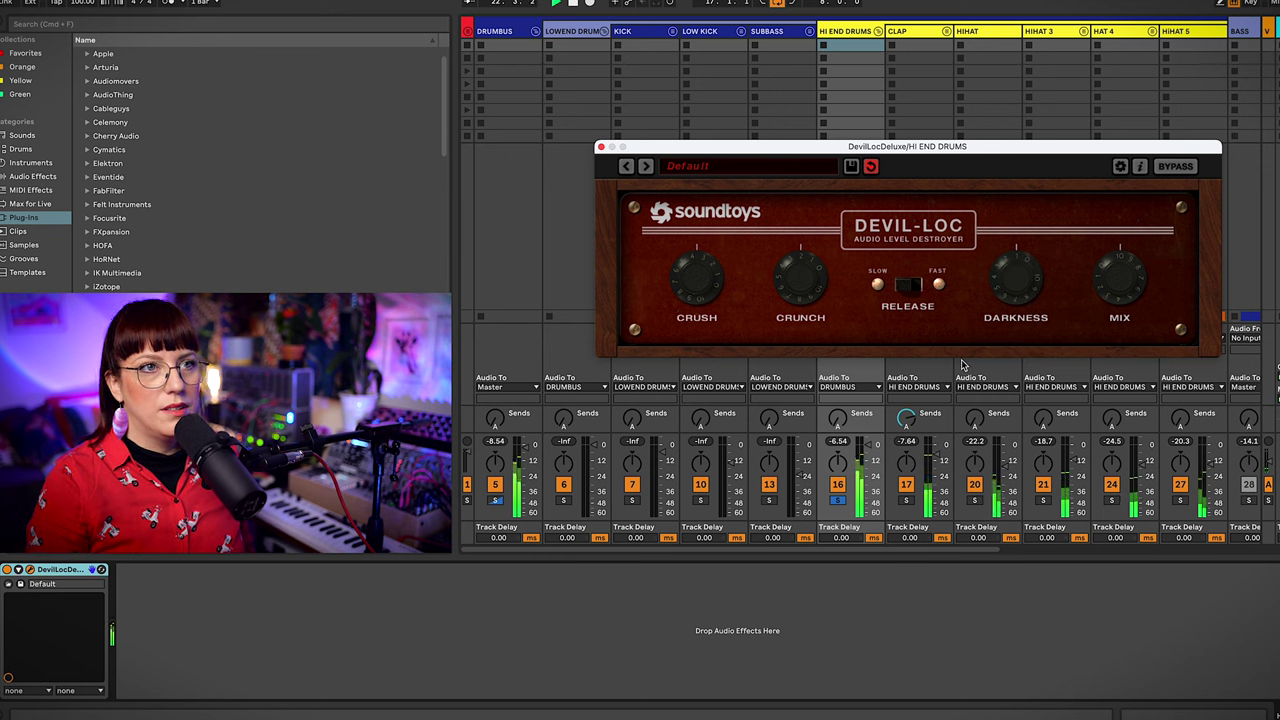
Unsolo the drum tracks, then turn Crunch and Crush down and fine-tune Darkness.
left_click(839, 501)
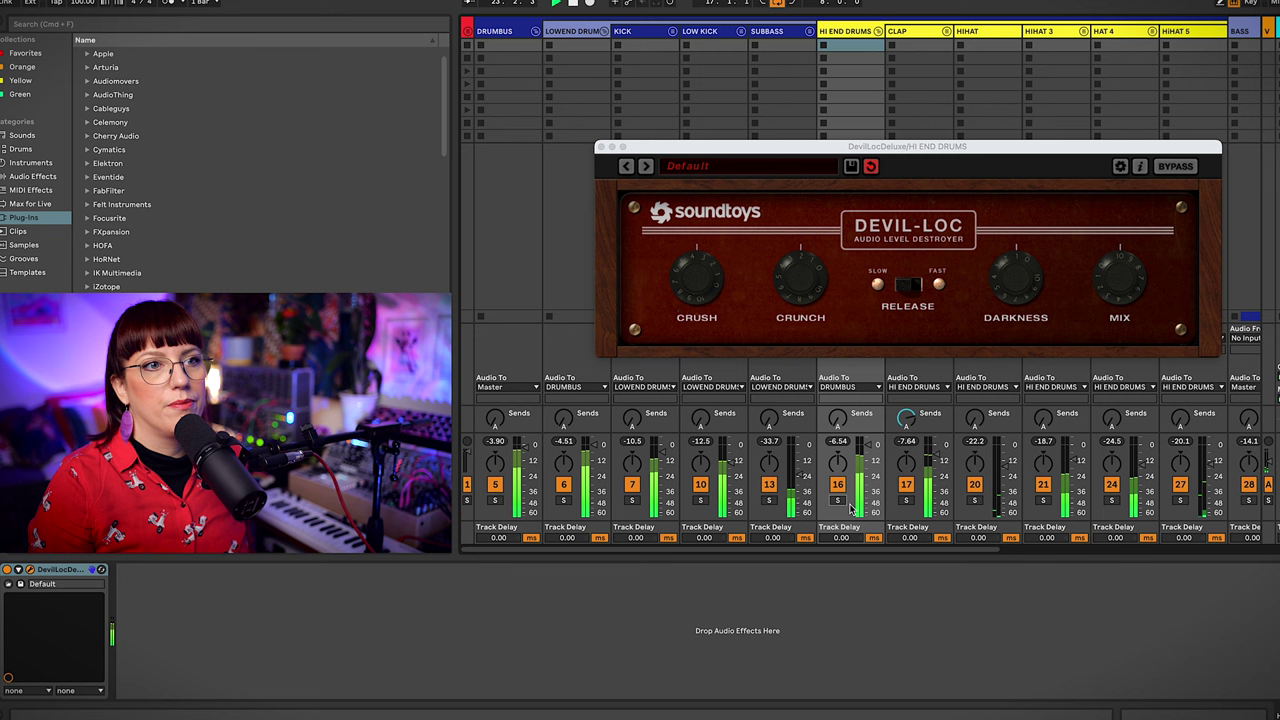
left_click_drag(801, 276, 795, 318)
left_click_drag(698, 276, 703, 308)
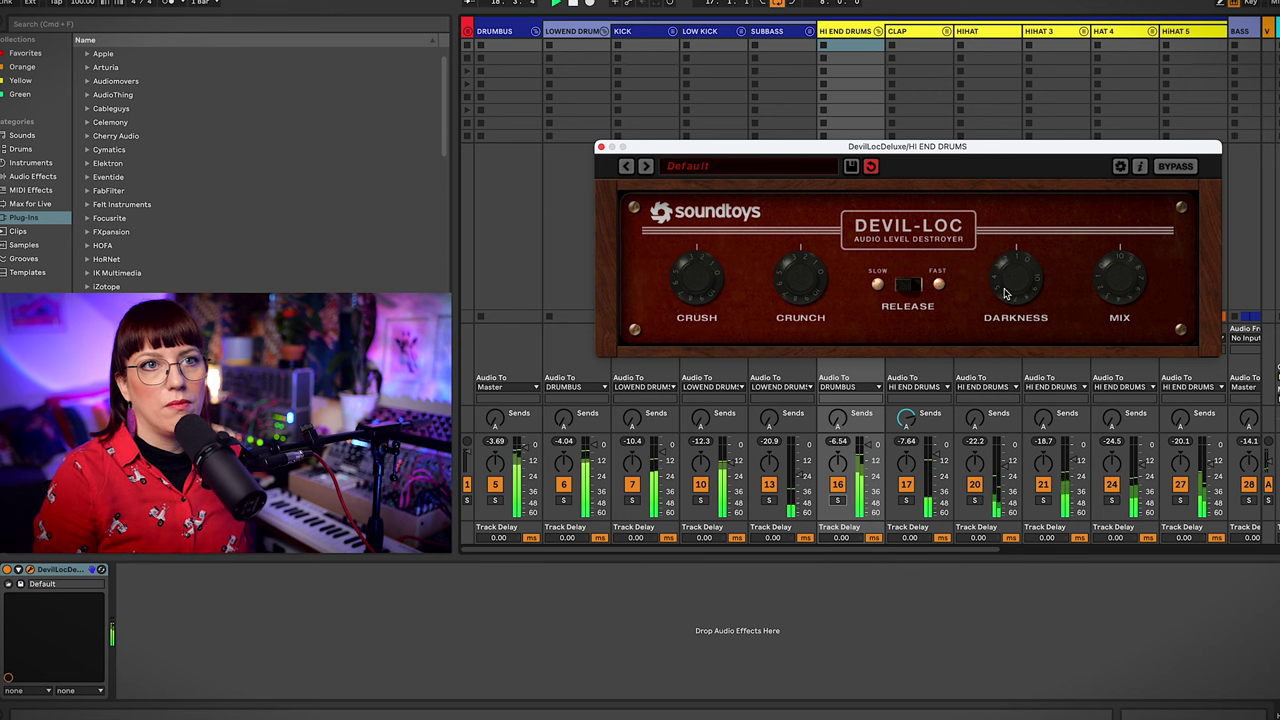
mouse_move(1007, 288)
left_mouse_down()
mouse_move(1010, 278)
mouse_move(1008, 306)
left_mouse_up()
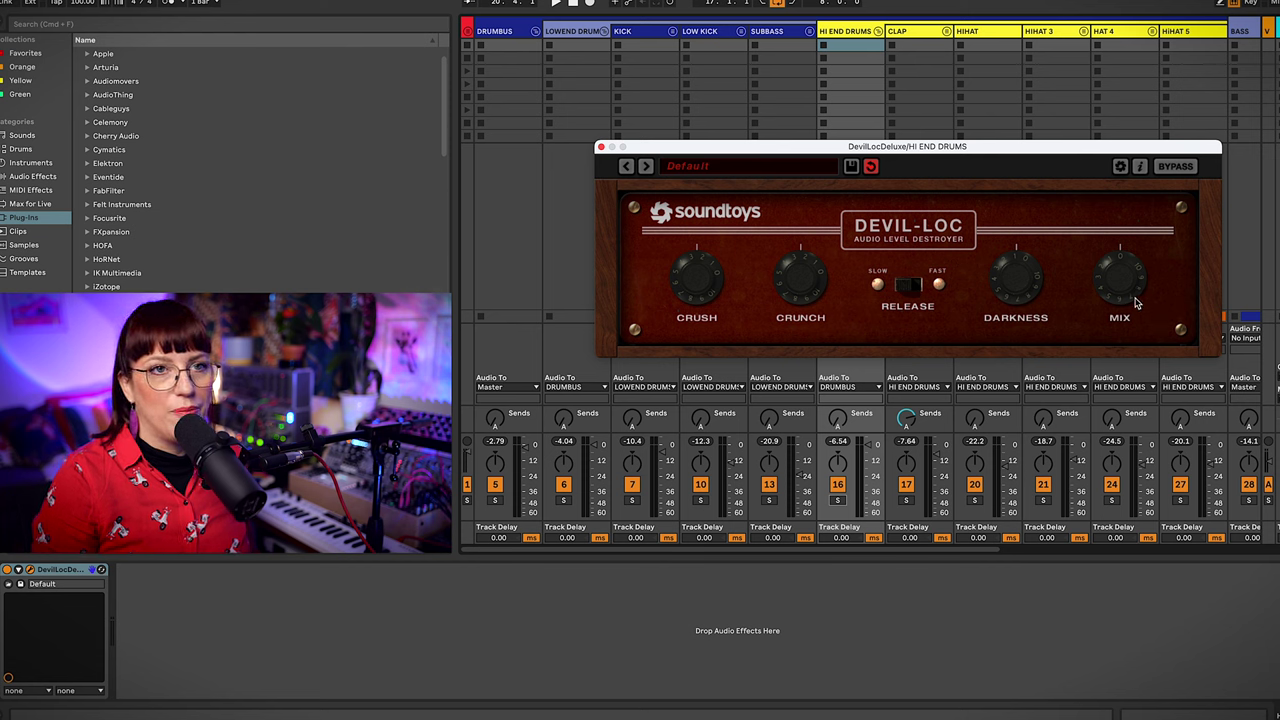
Play the song and raise the Devil-Loc Mix knob on HI END DRUMS.
key("space")
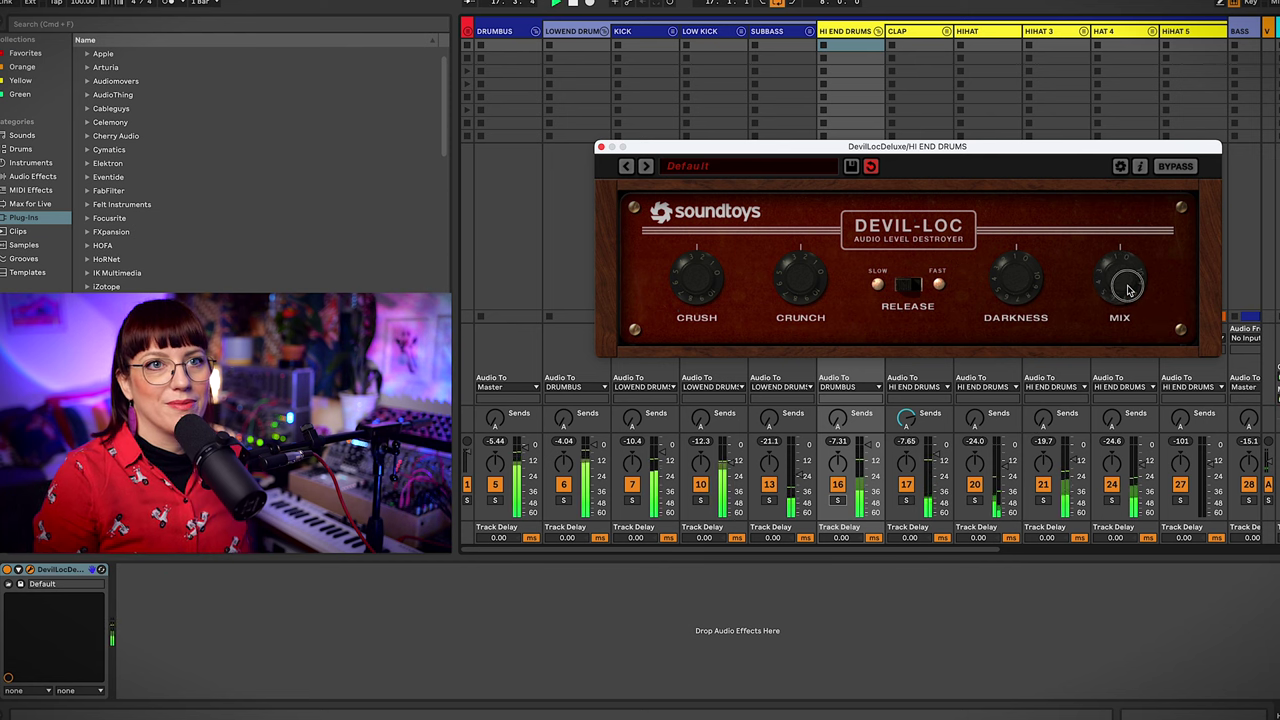
left_click_drag(1128, 290, 1135, 235)
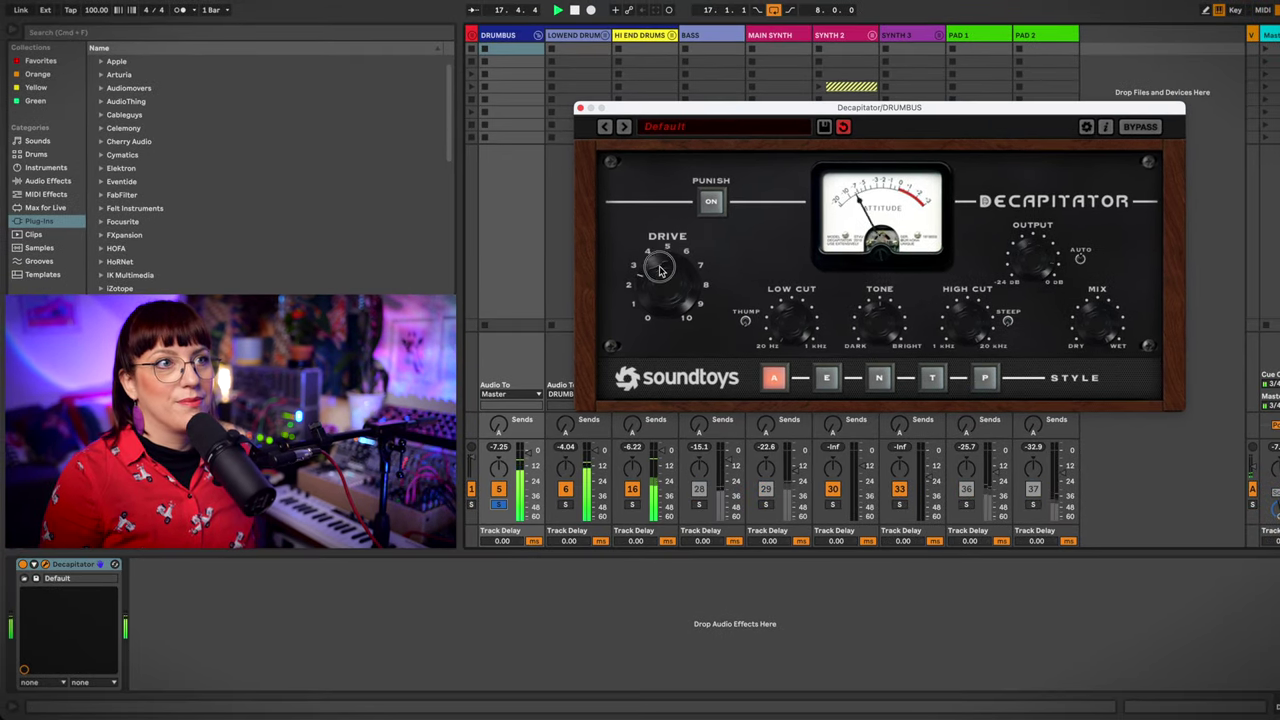
Raise the Decapitator Drive, audition styles A, N, T and P, and settle on style E.
mouse_move(660, 270)
left_mouse_down()
mouse_move(660, 222)
mouse_move(665, 290)
left_mouse_up()
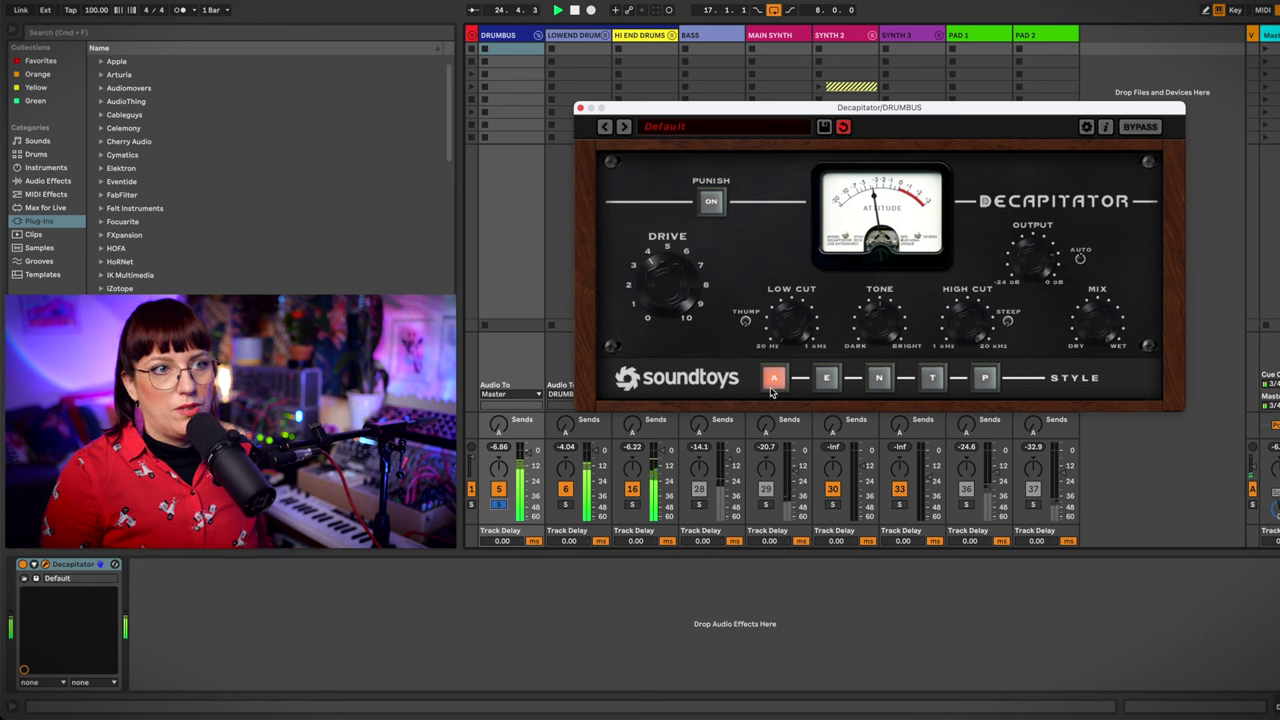
left_click(826, 378)
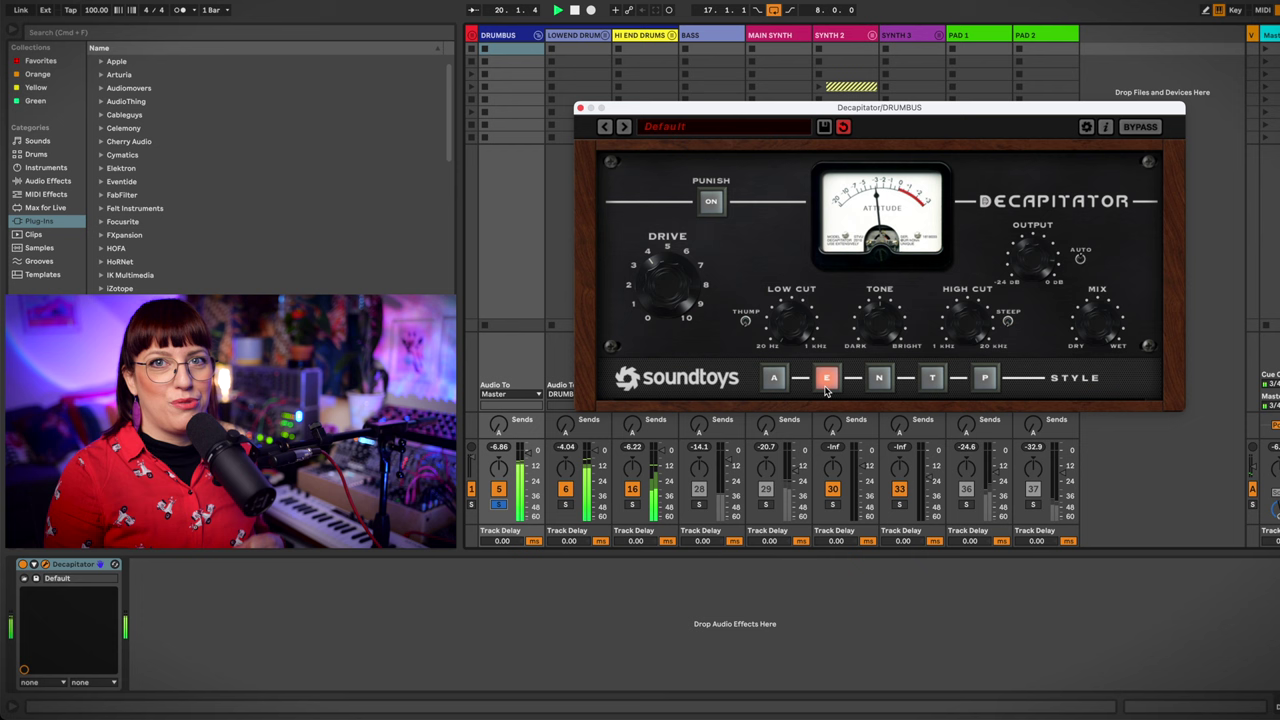
left_click(879, 380)
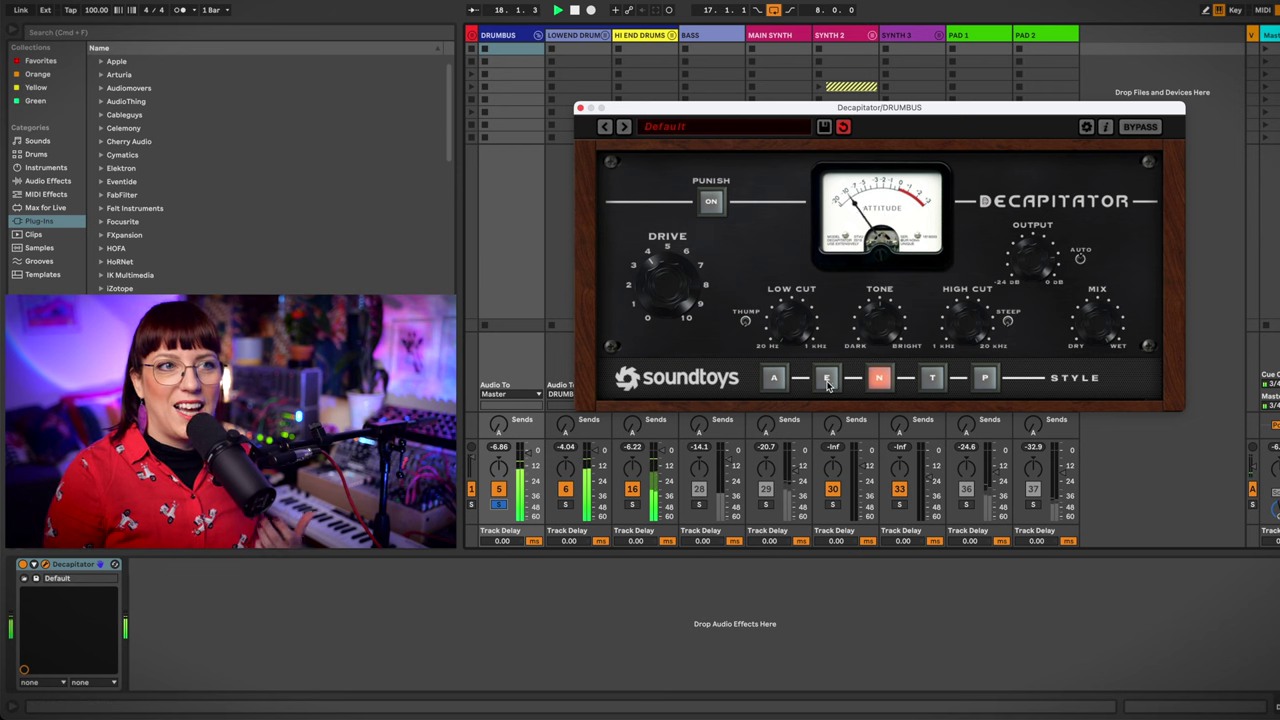
left_click(933, 378)
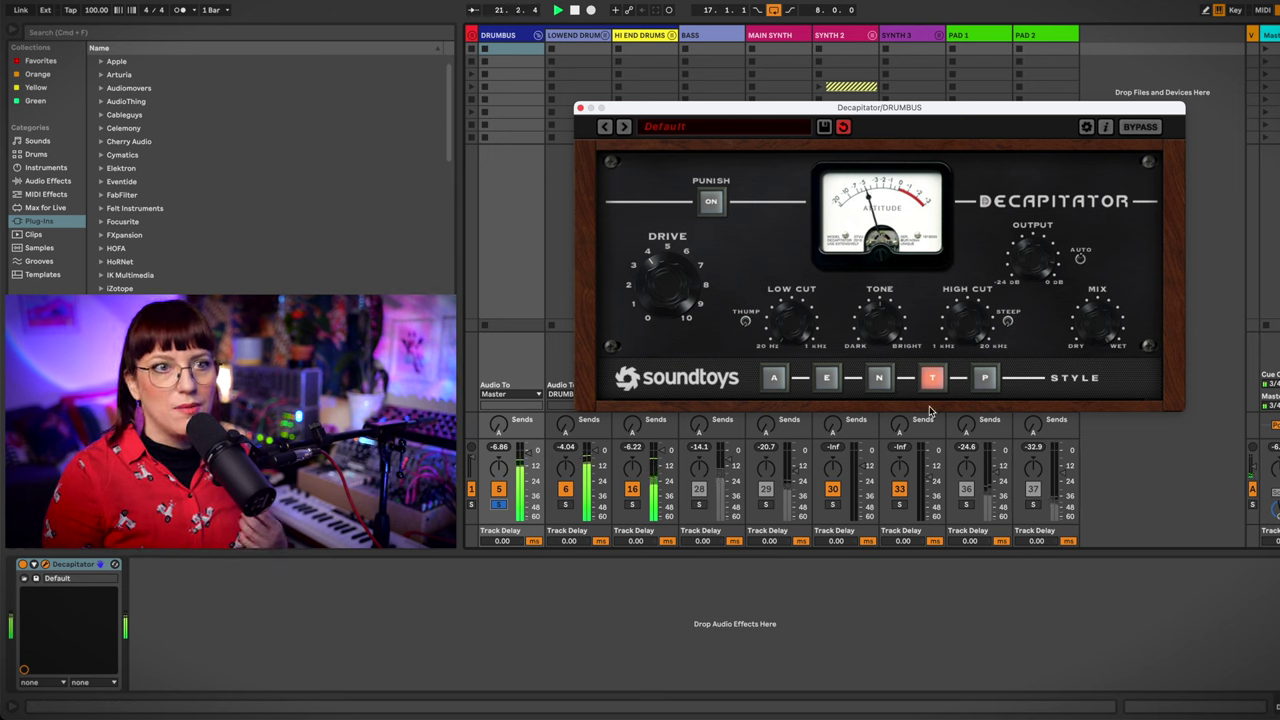
left_click(985, 378)
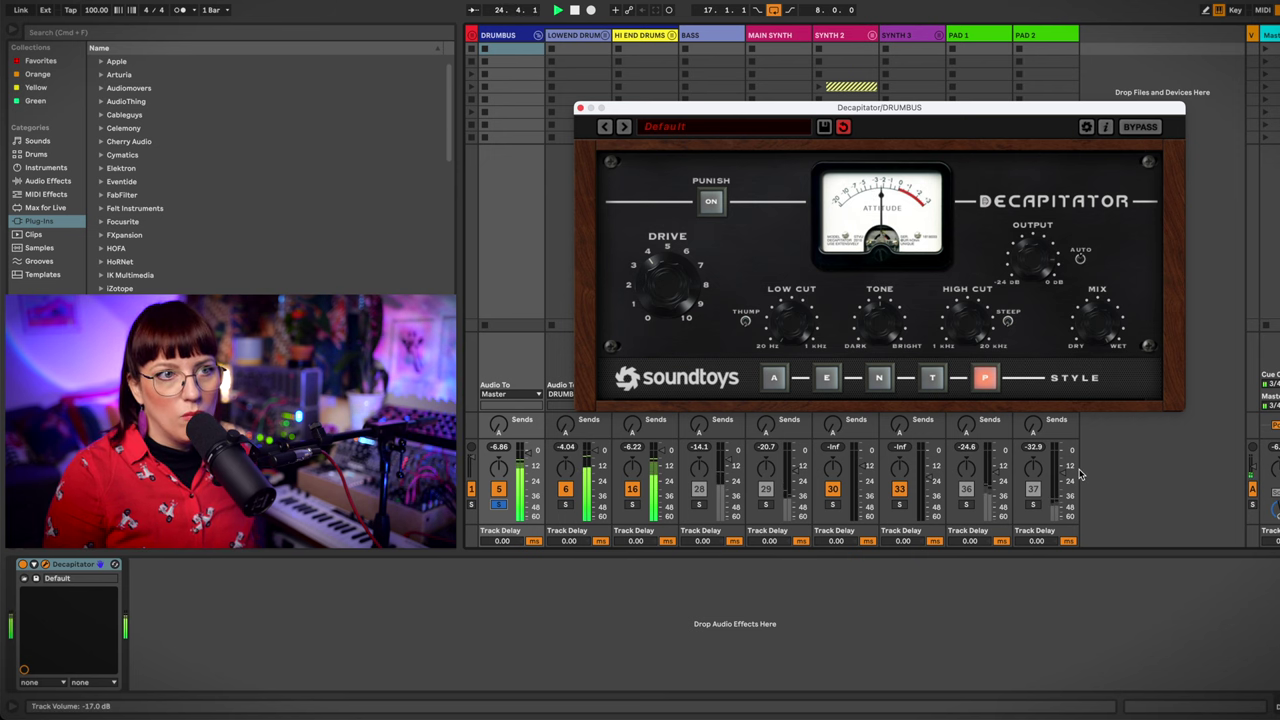
left_click(825, 379)
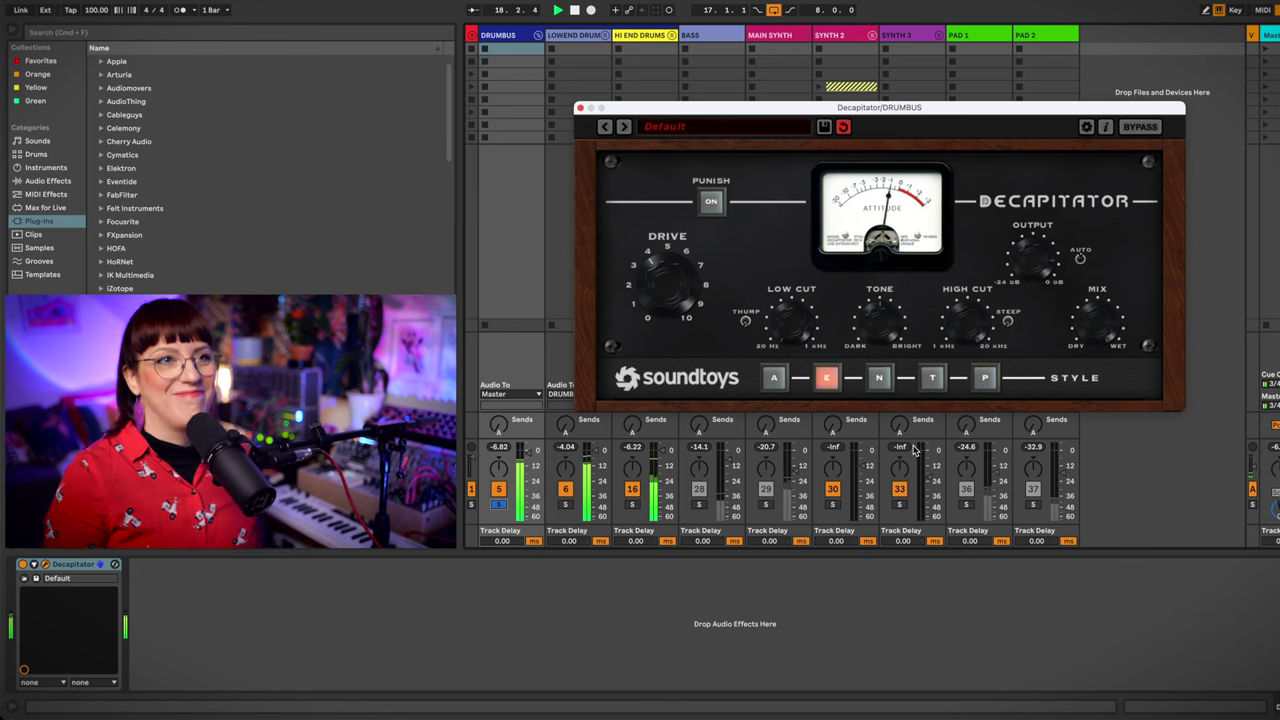
left_click(773, 378)
left_click(826, 378)
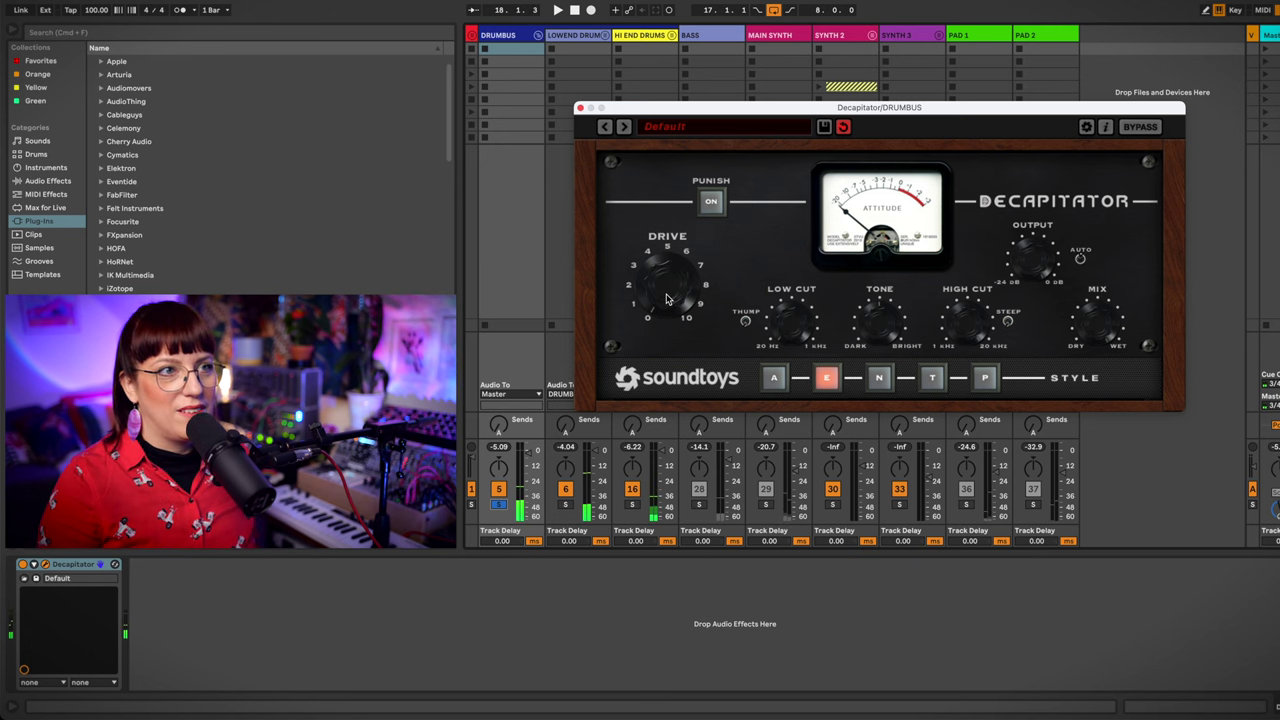
left_click_drag(665, 312, 657, 274)
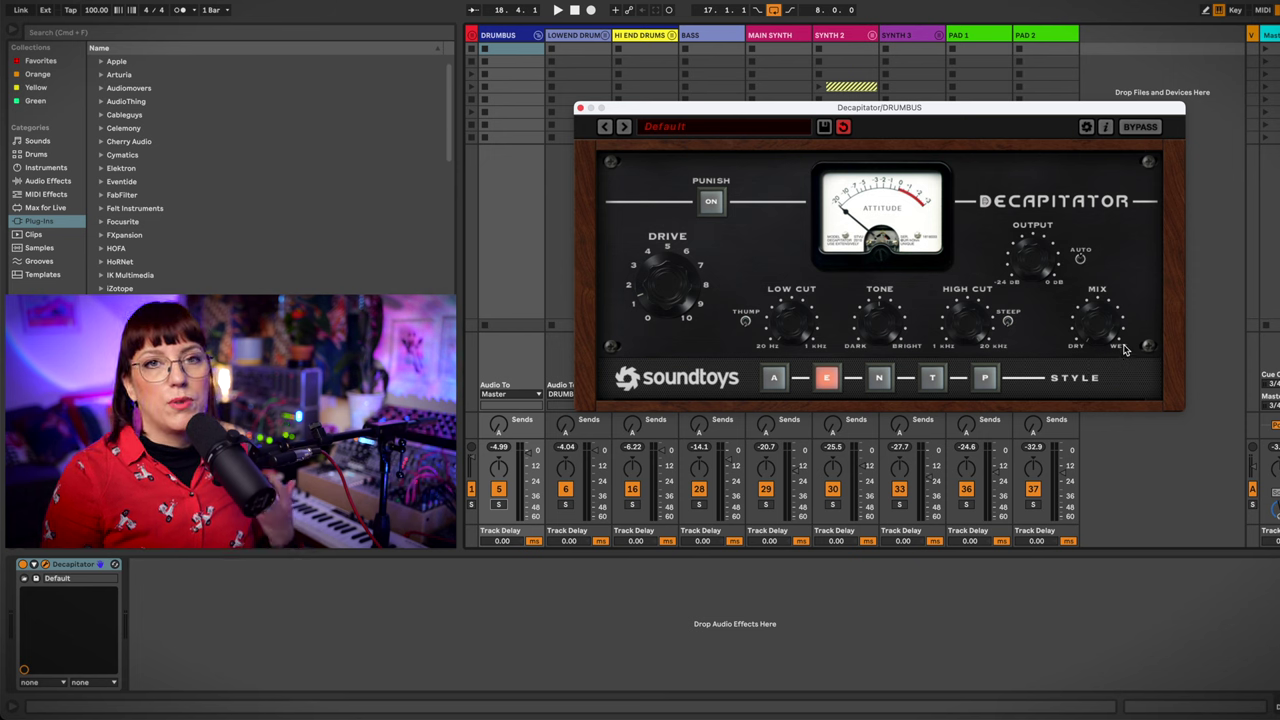
Start playback and turn up the Decapitator wet/dry Mix while listening to the drum bus.
key("space")
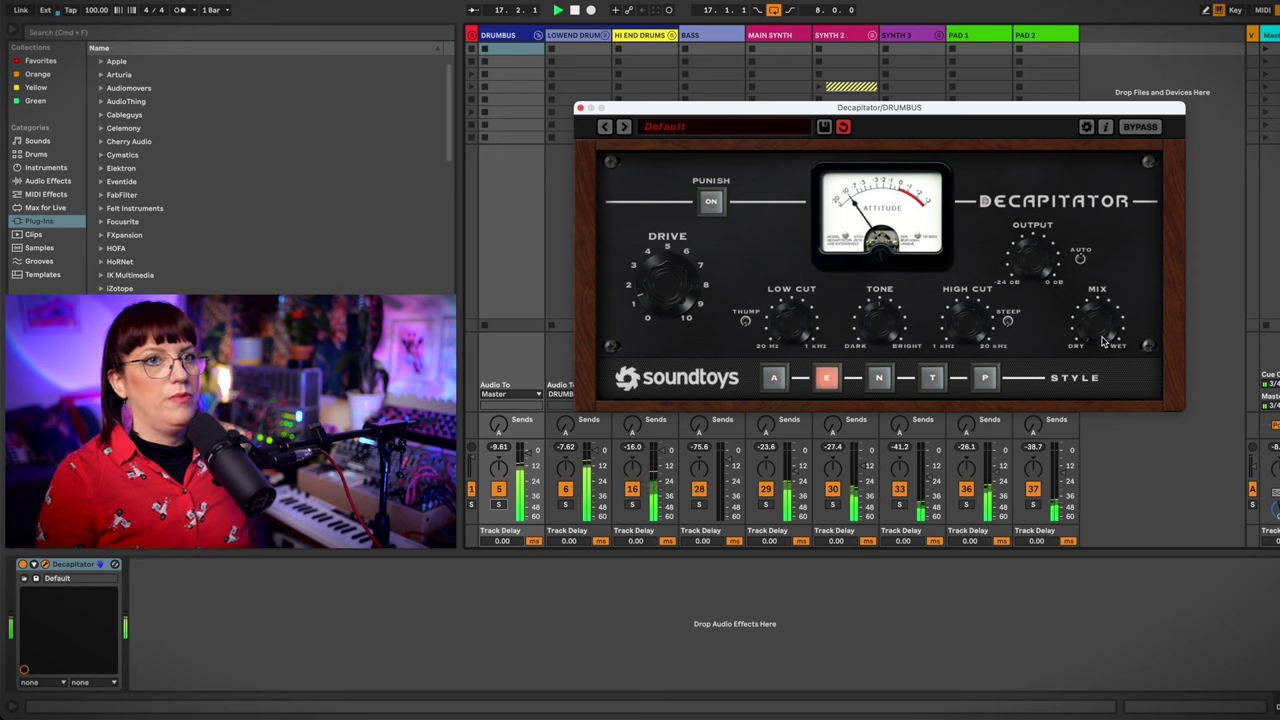
left_click_drag(1098, 330, 1118, 228)
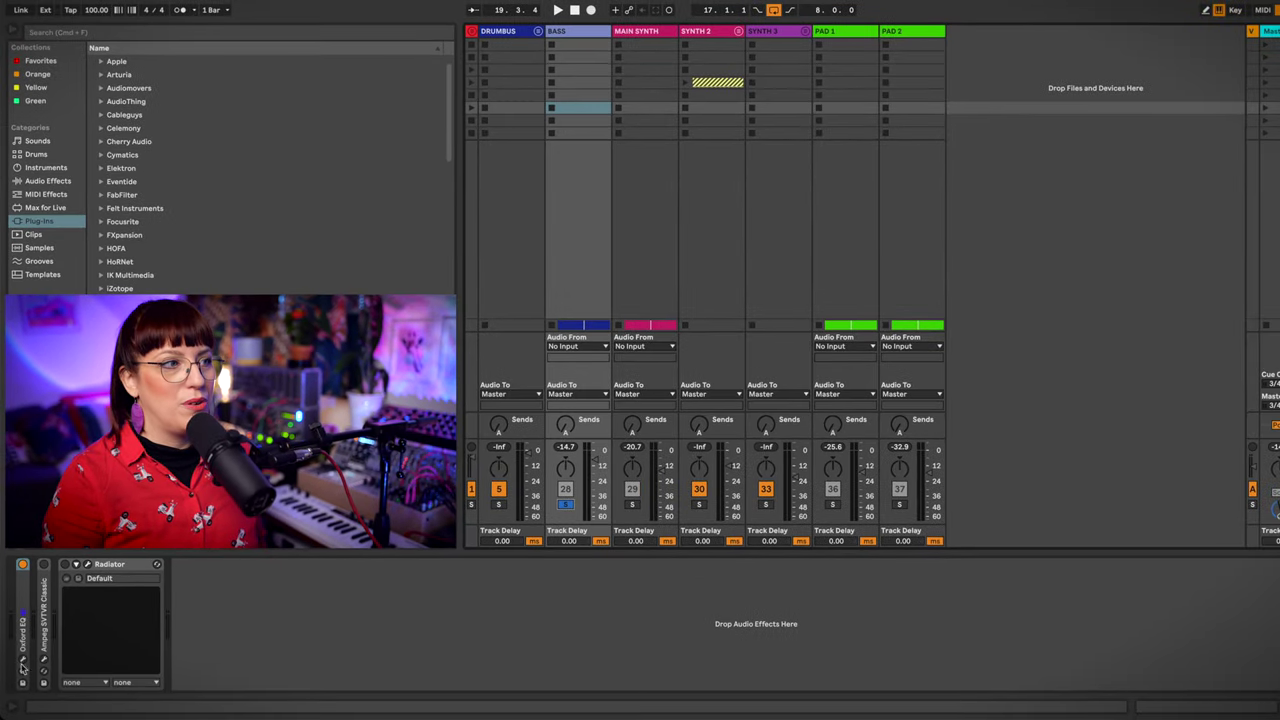
Raise the Input level and nudge the Bass setting on the BASS track's Radiator.
left_click(87, 564)
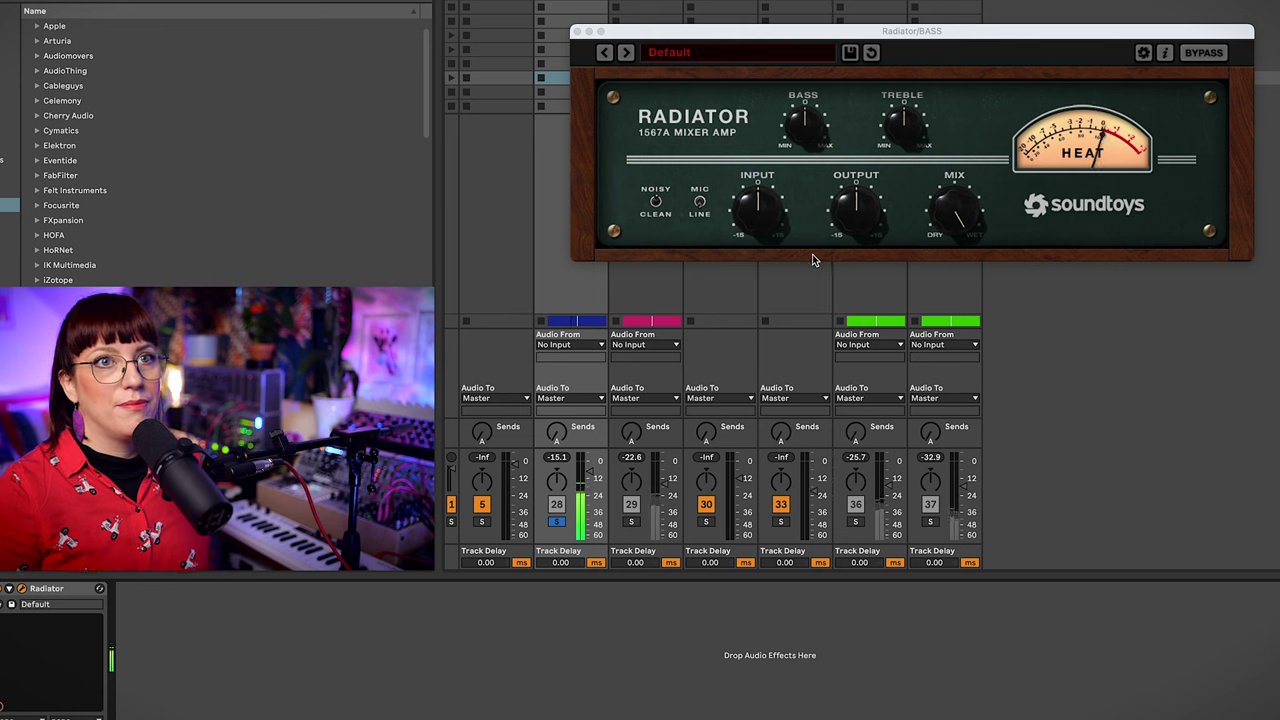
left_click_drag(758, 210, 778, 190)
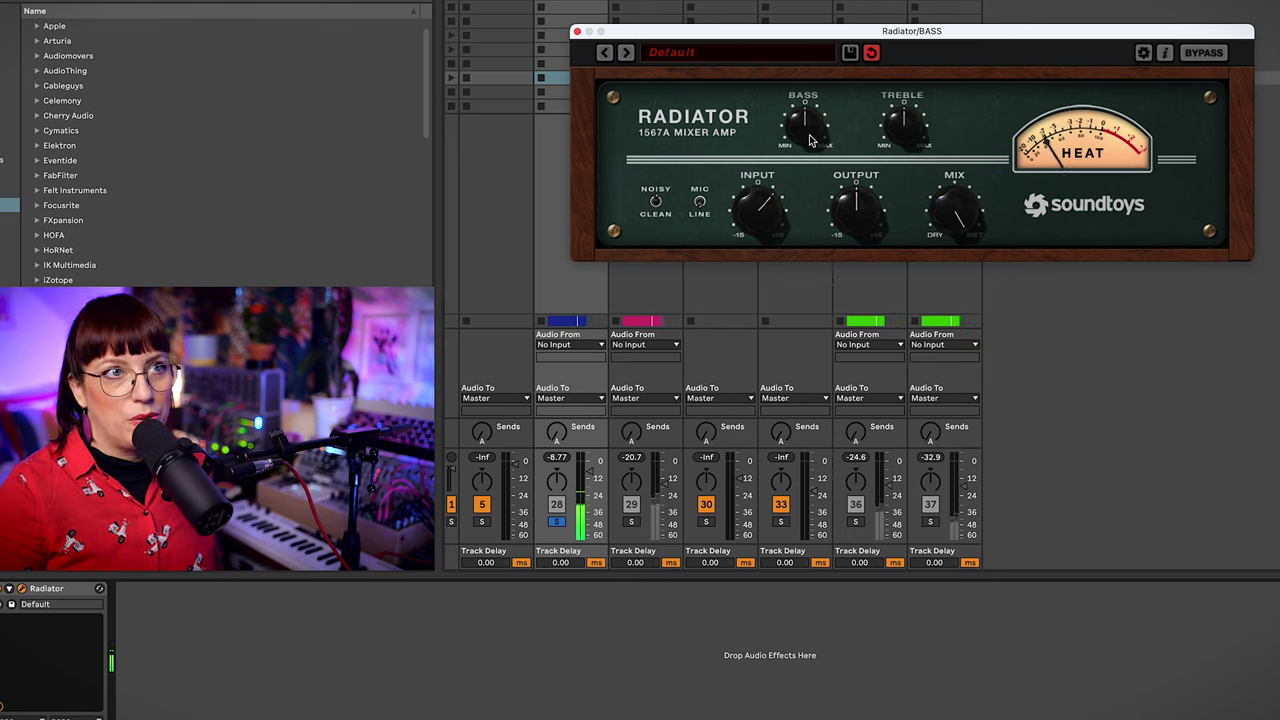
left_click_drag(812, 137, 819, 79)
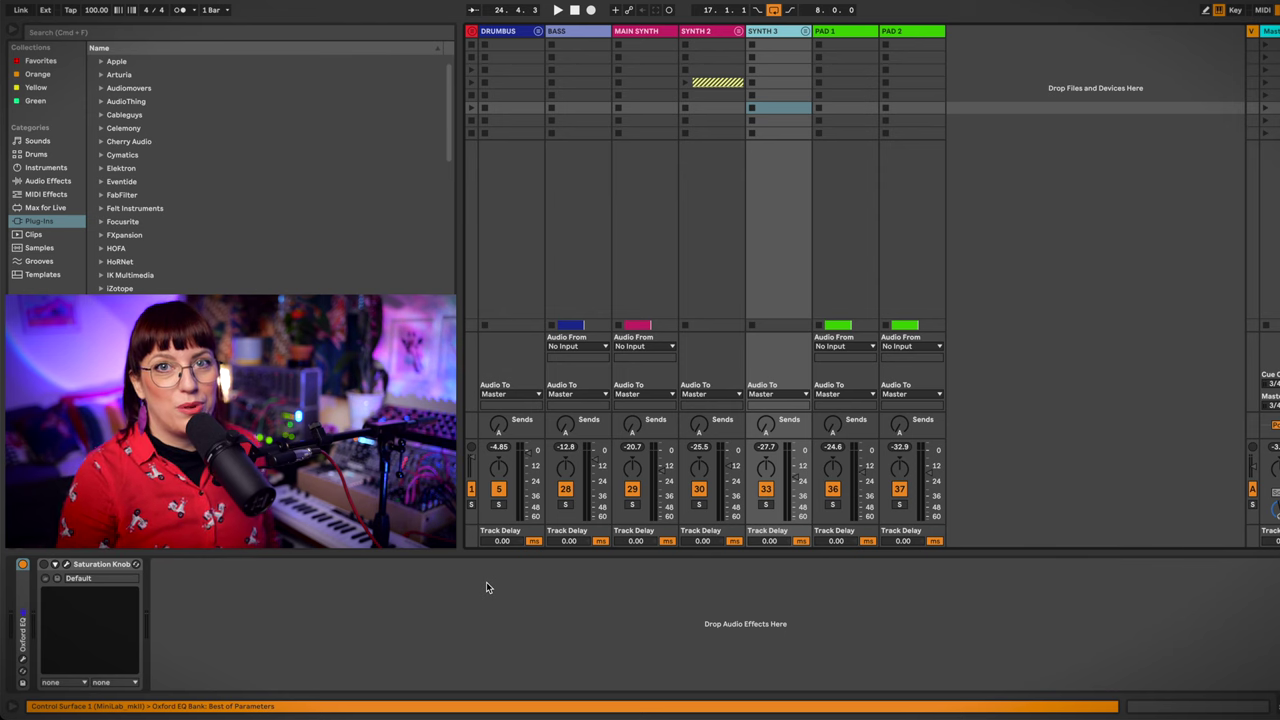
Open SYNTH 3's Softube Saturation Knob and turn its SATURATION knob up.
left_click(63, 567)
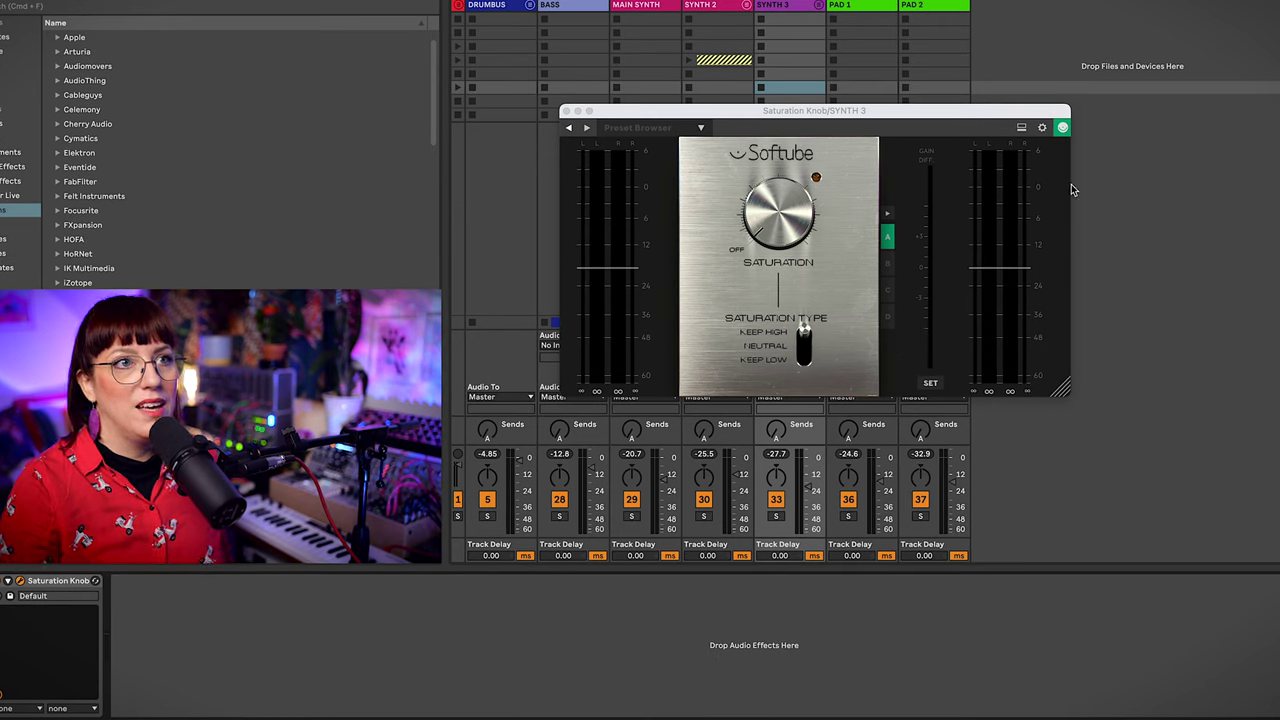
left_click(785, 241)
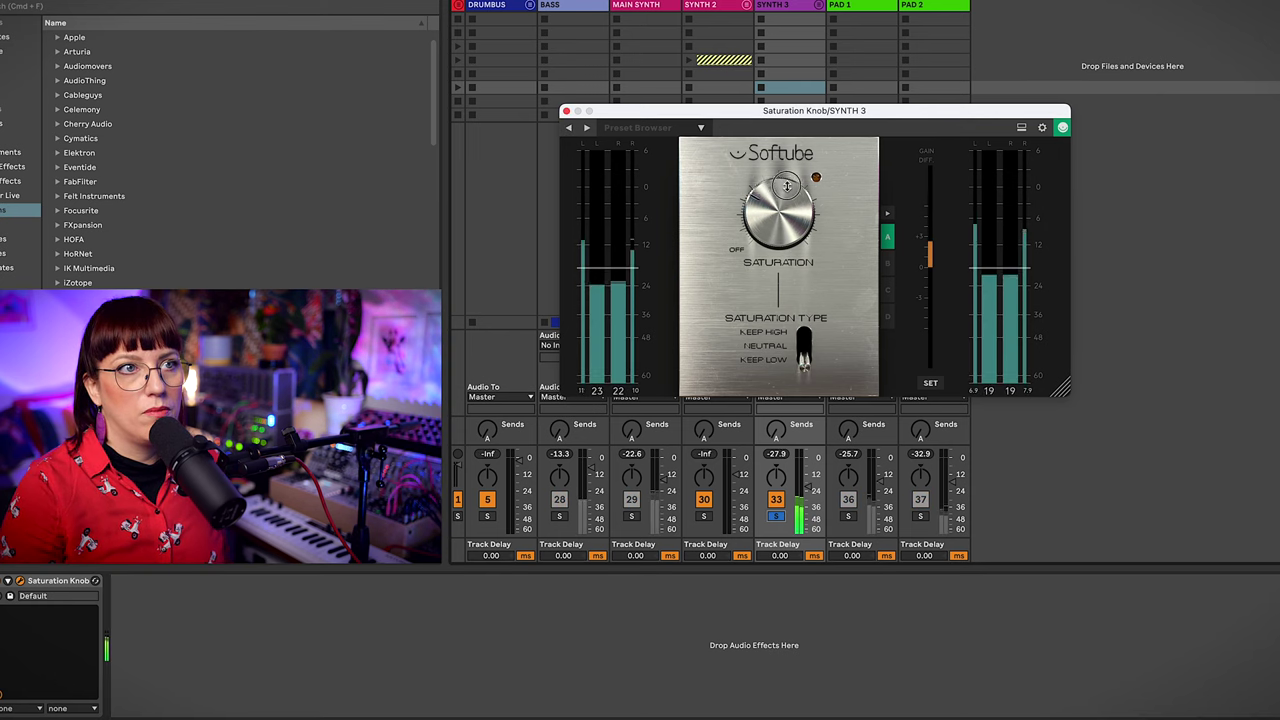
mouse_move(787, 185)
left_mouse_down()
mouse_move(785, 60)
mouse_move(784, 162)
left_mouse_up()
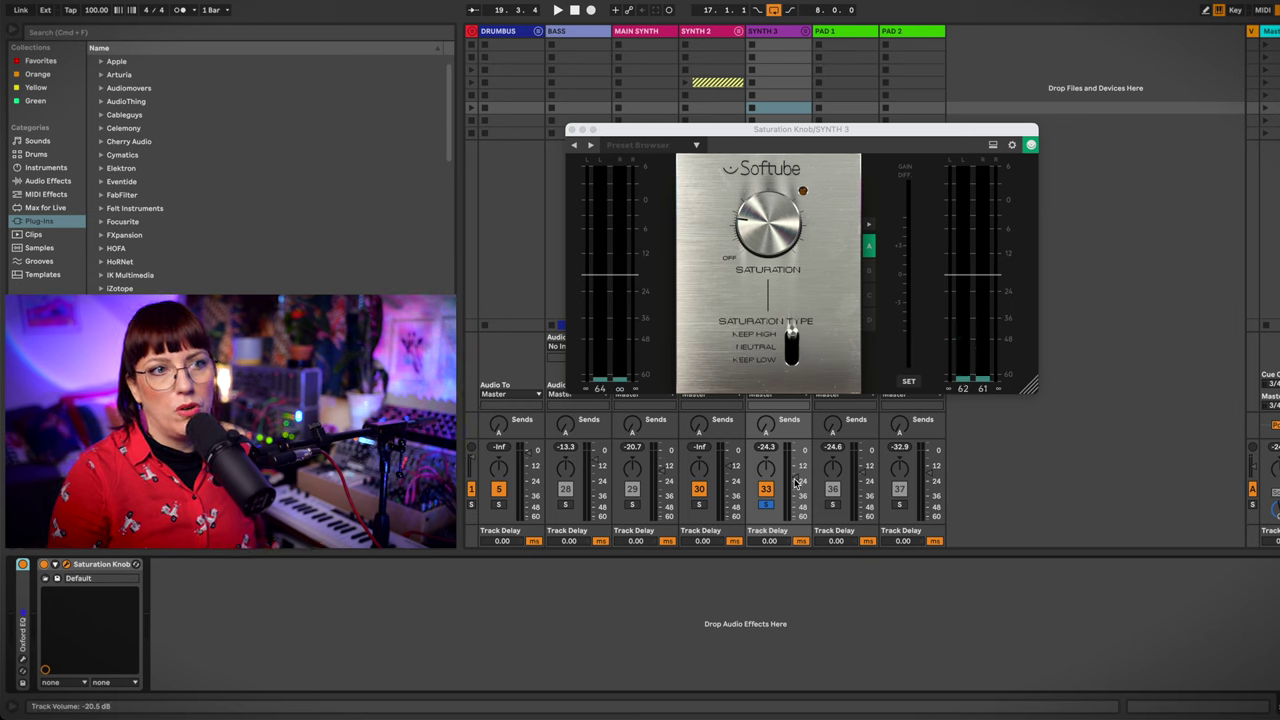
On MAIN SYNTH's HG-2, set Pentode 73 %, Triode 78 %, Alt Tube on, Saturation 28 %.
left_click(662, 30)
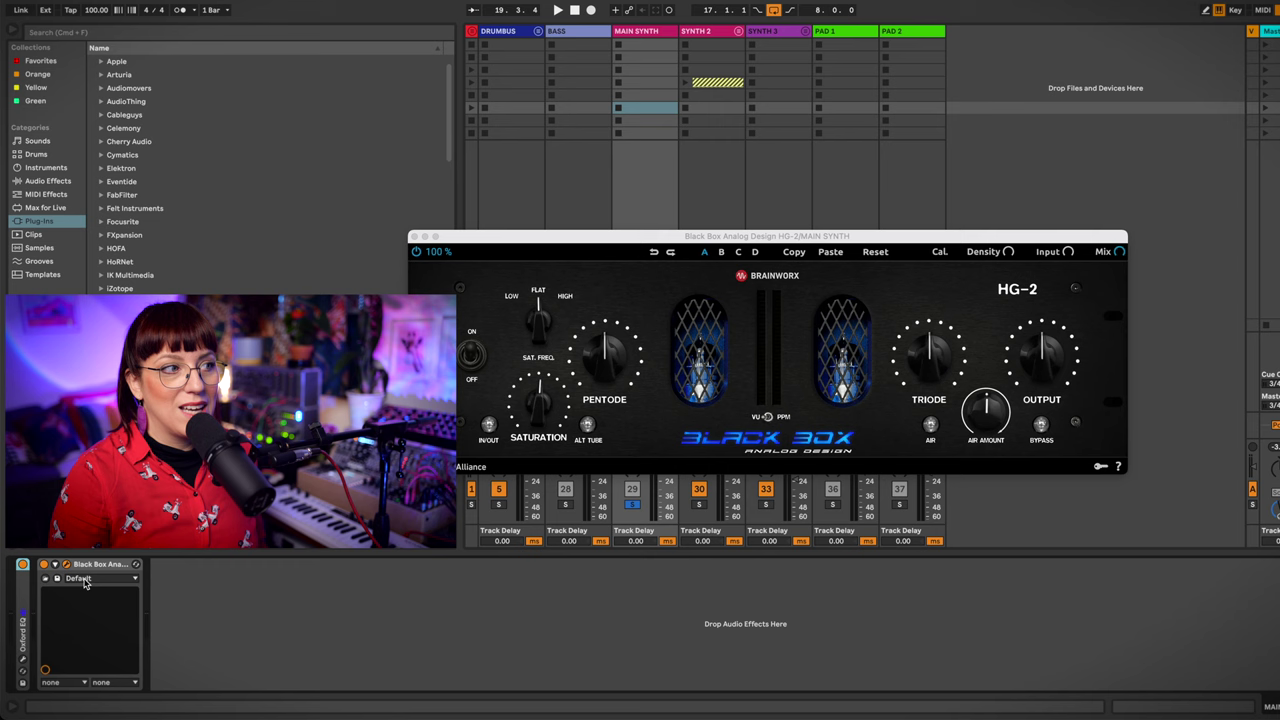
key("space")
mouse_move(606, 352)
left_mouse_down()
mouse_move(615, 340)
mouse_move(619, 371)
mouse_move(619, 342)
left_mouse_up()
mouse_move(960, 376)
left_mouse_down()
mouse_move(943, 332)
mouse_move(952, 372)
left_mouse_up()
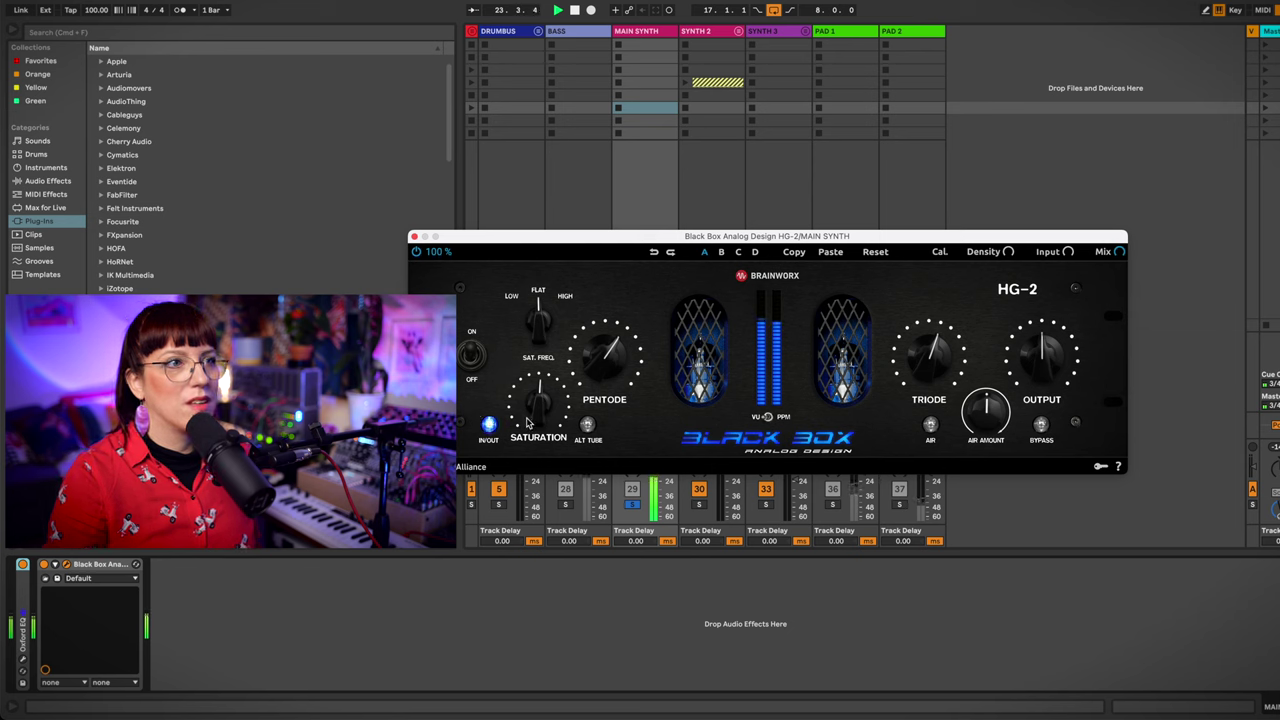
left_click_drag(527, 423, 537, 388)
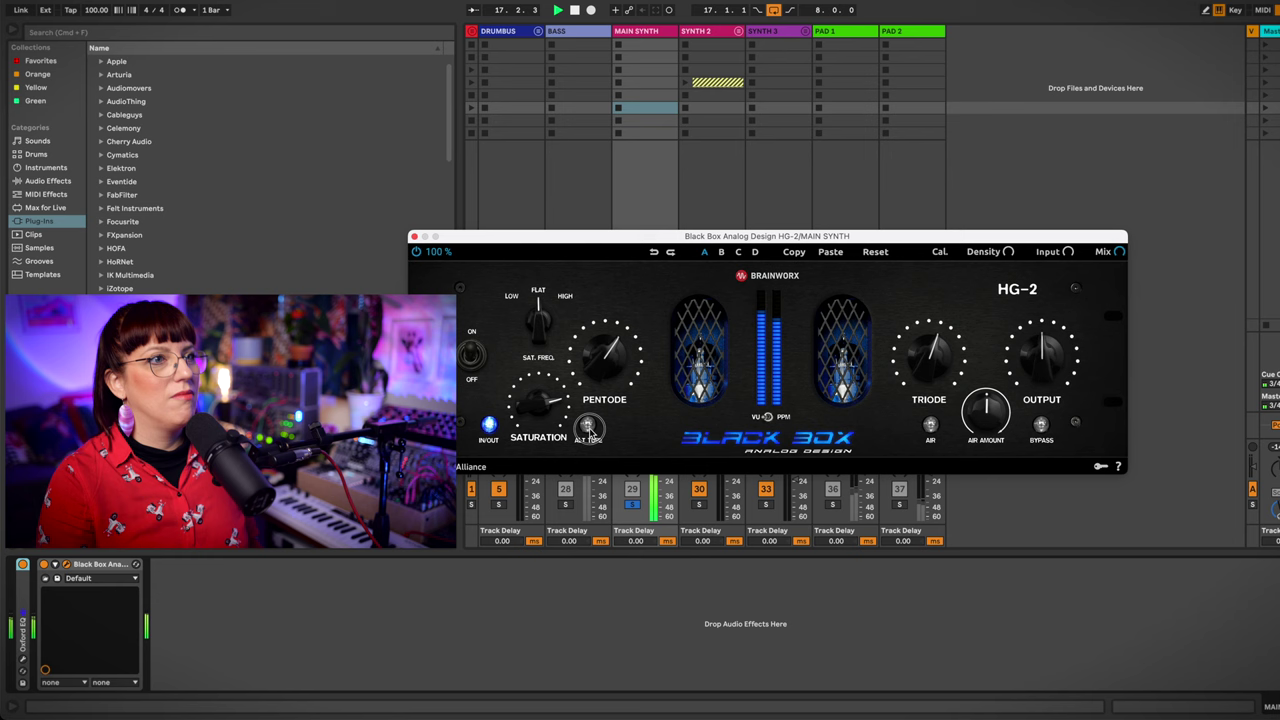
left_click(589, 427)
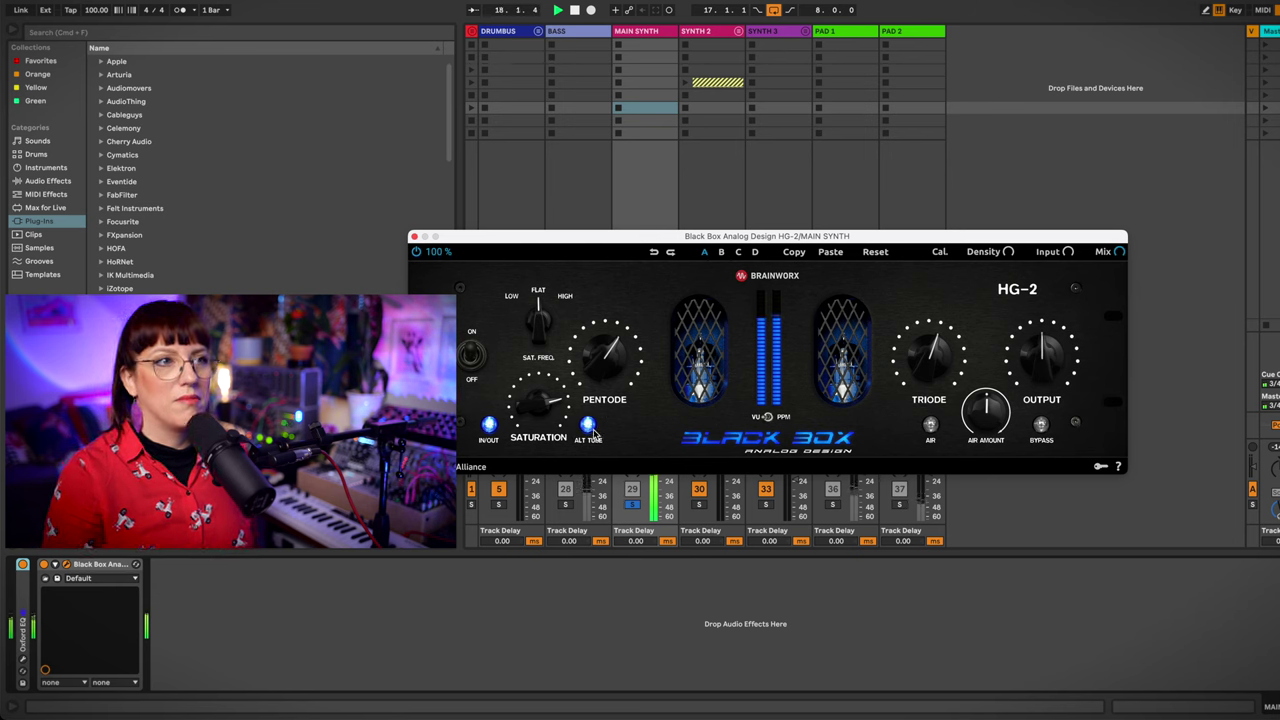
left_click_drag(540, 403, 550, 466)
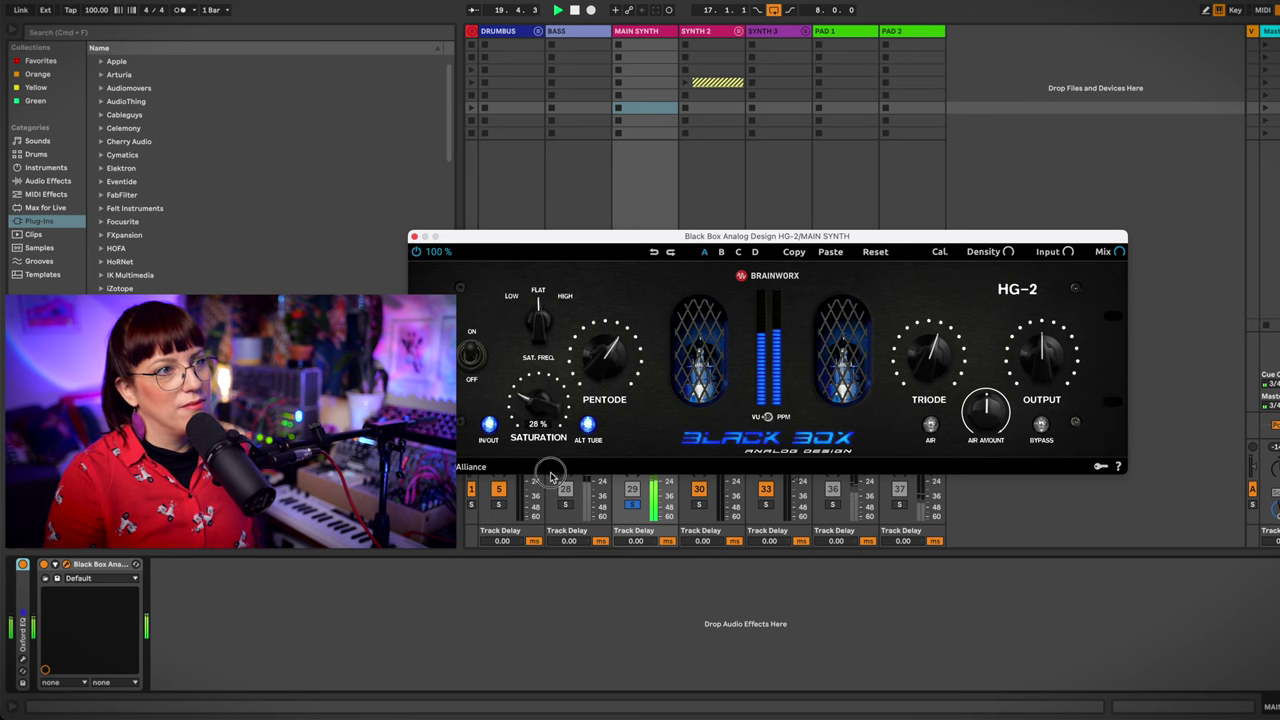